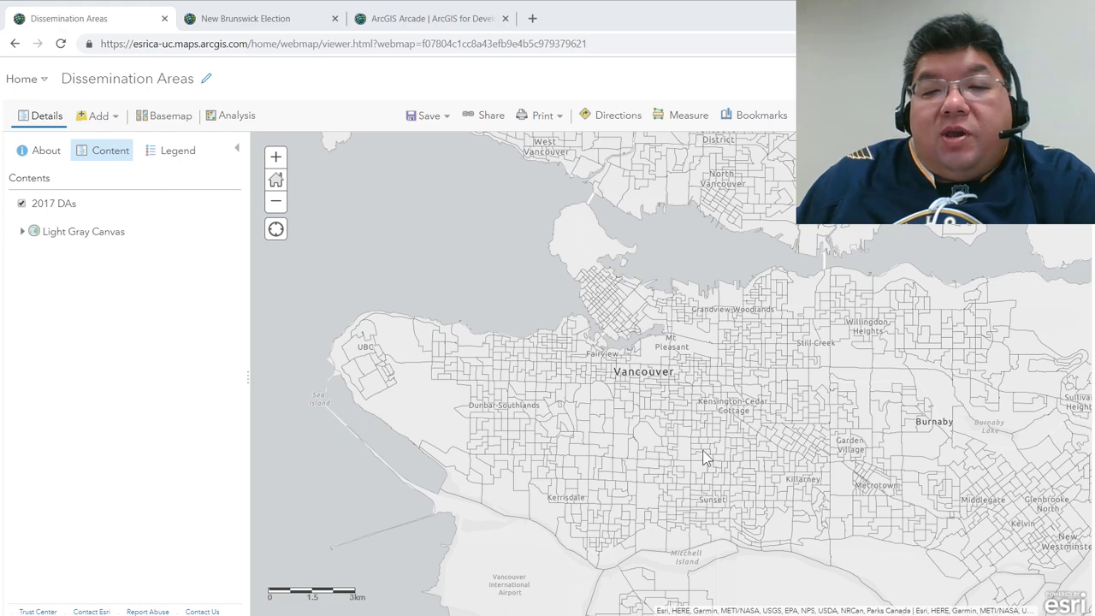
# Inspect the full attribute list of the dissemination area just northeast of the South Cambie label, and close its pop-up.
pyautogui.scroll(1, 633, 431)
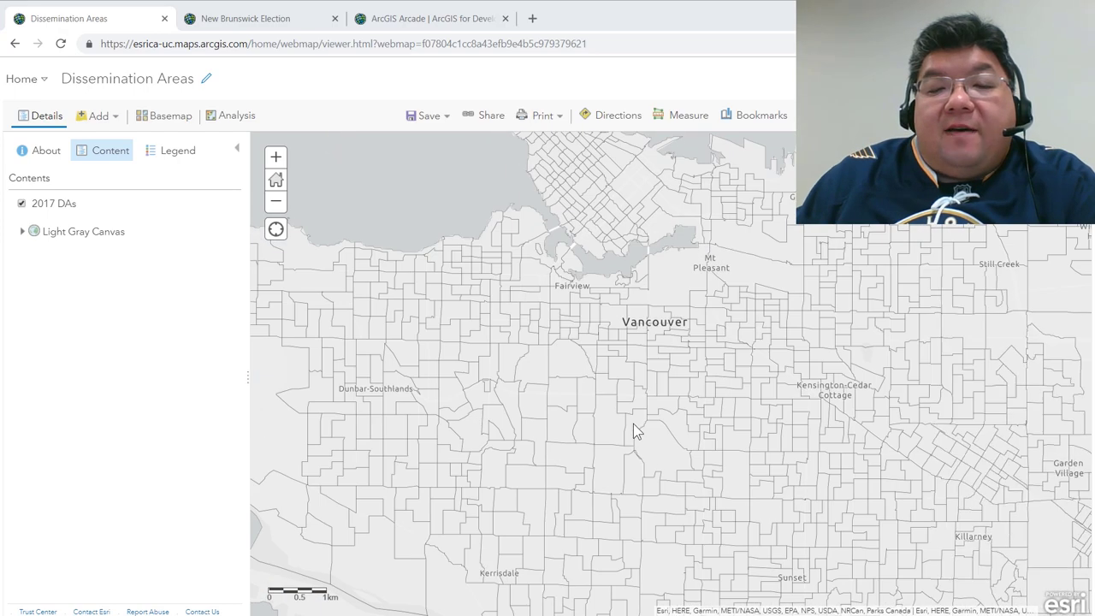
pyautogui.scroll(1, 633, 431)
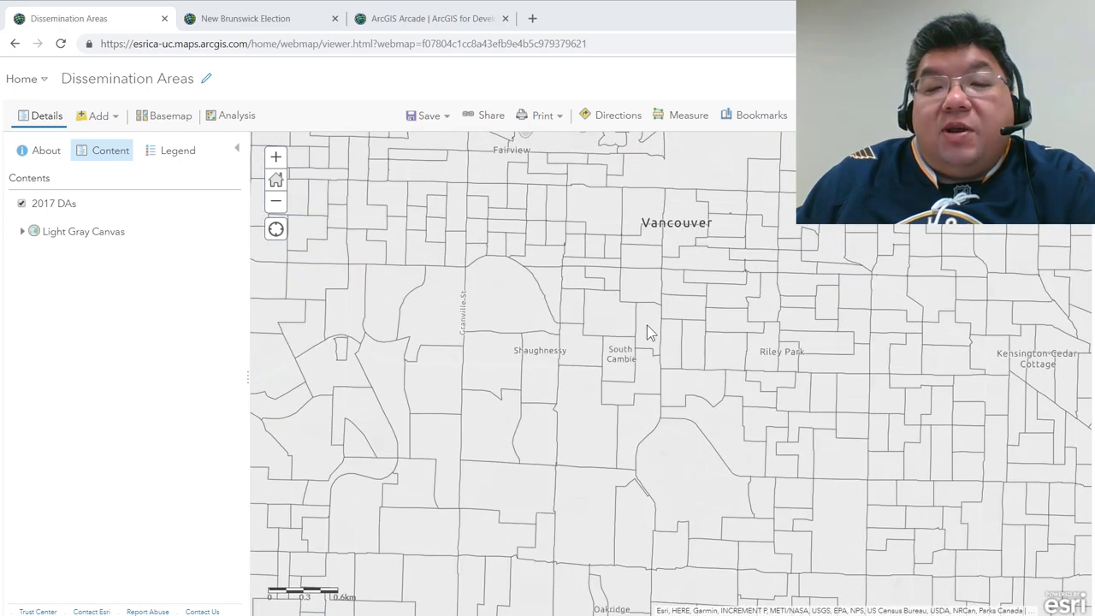
pyautogui.click(652, 327)
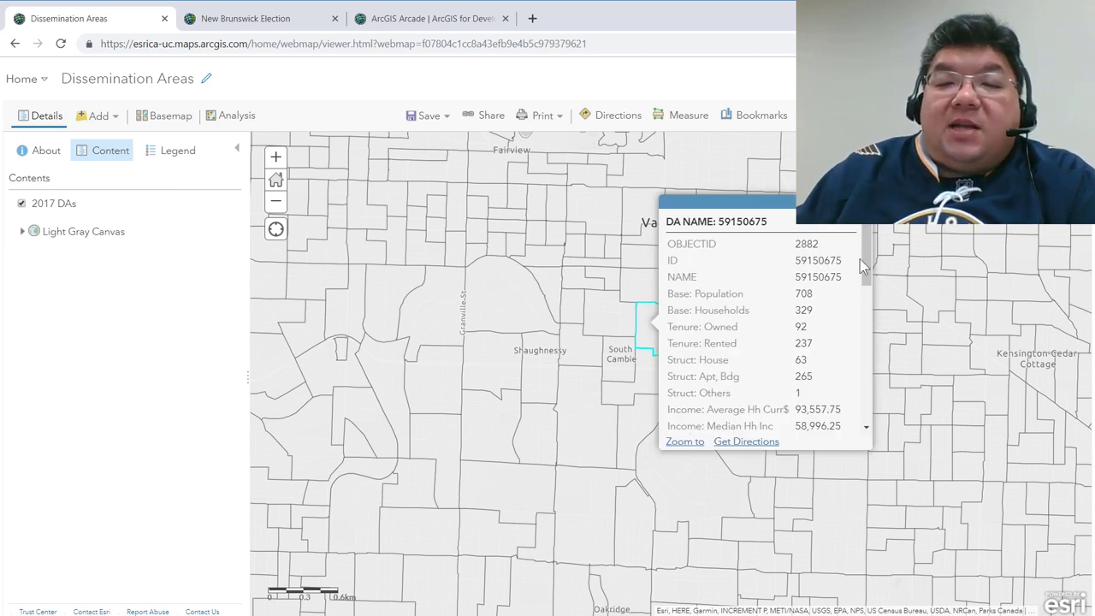
pyautogui.moveTo(864, 260); pyautogui.dragTo(910, 393)
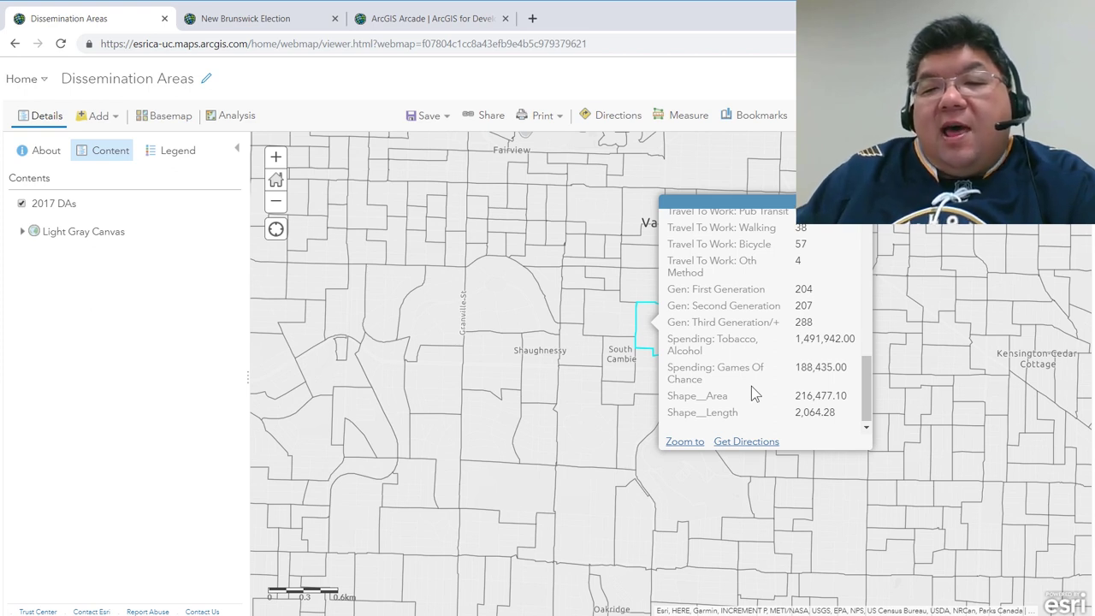
pyautogui.moveTo(865, 378); pyautogui.dragTo(899, 265)
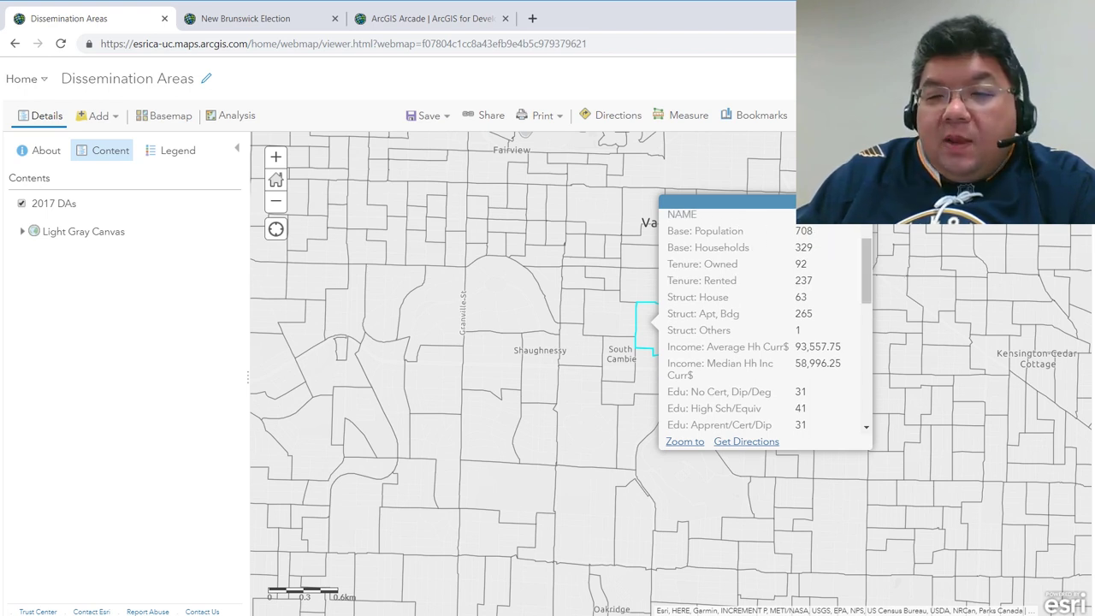
pyautogui.click(858, 202)
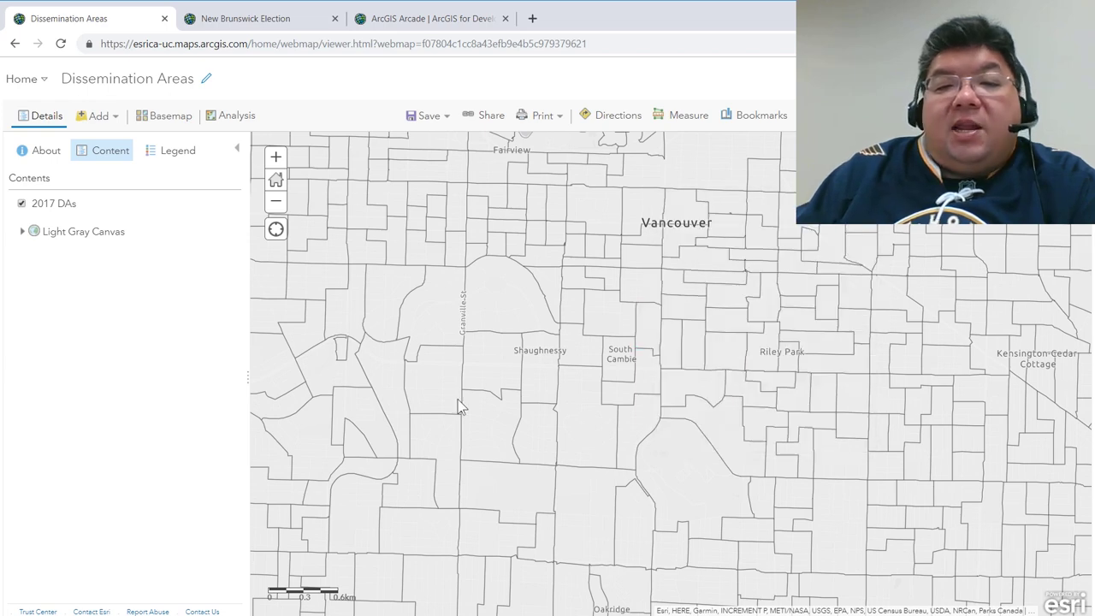
# Change the style of the 2017 DAs layer and choose a new expression as the attribute to show.
pyautogui.scroll(-1, 458, 399)
pyautogui.moveTo(478, 435); pyautogui.dragTo(603, 414)
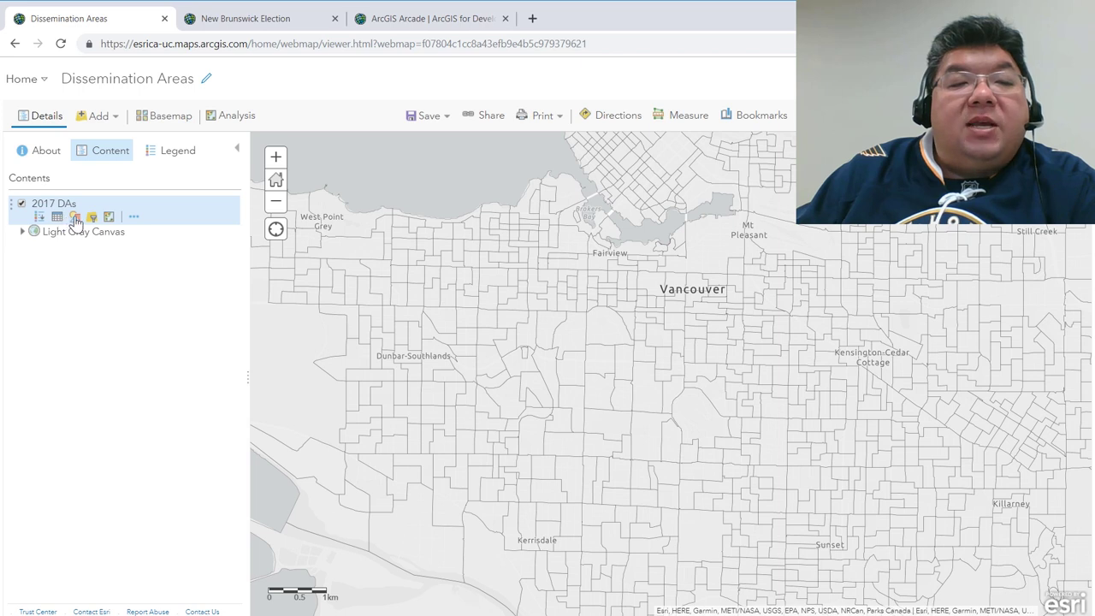
pyautogui.click(75, 218)
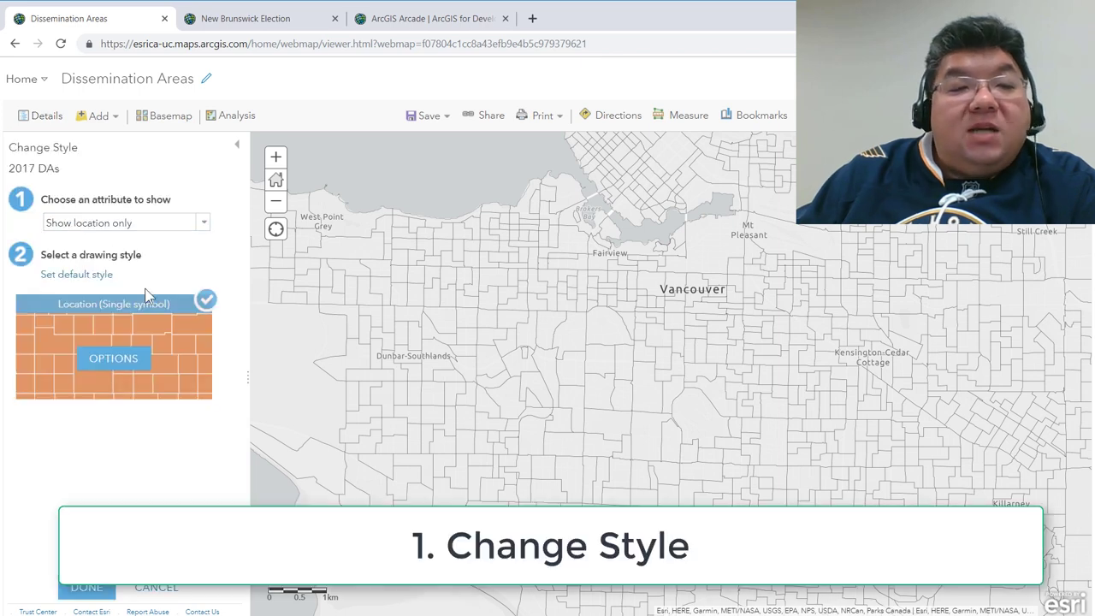
pyautogui.click(202, 223)
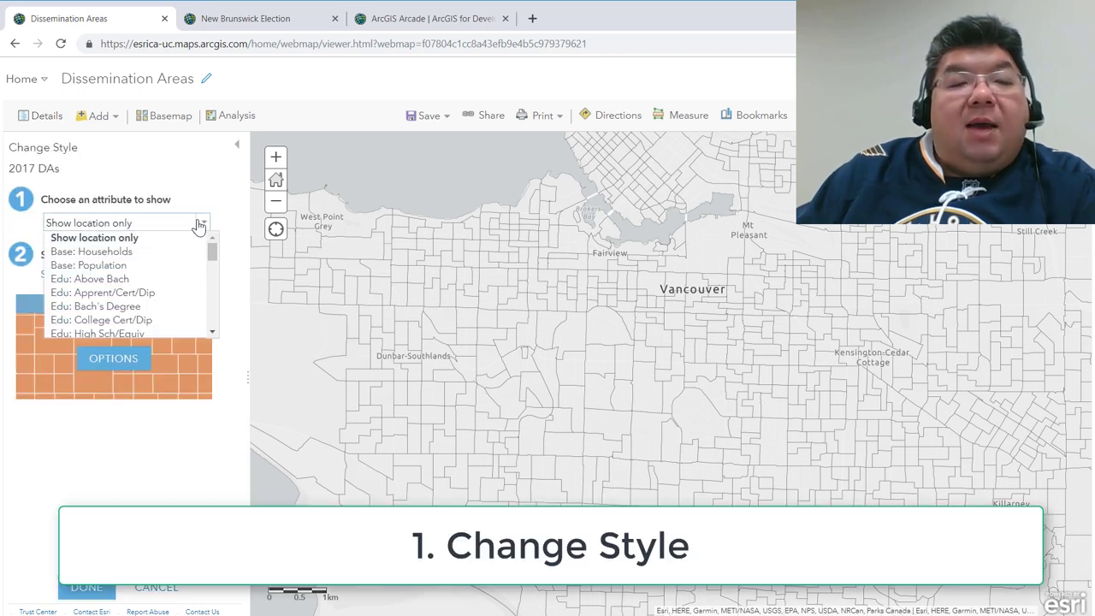
pyautogui.moveTo(215, 254); pyautogui.dragTo(212, 324)
pyautogui.scroll(-2, 150, 312)
pyautogui.scroll(5, 158, 296)
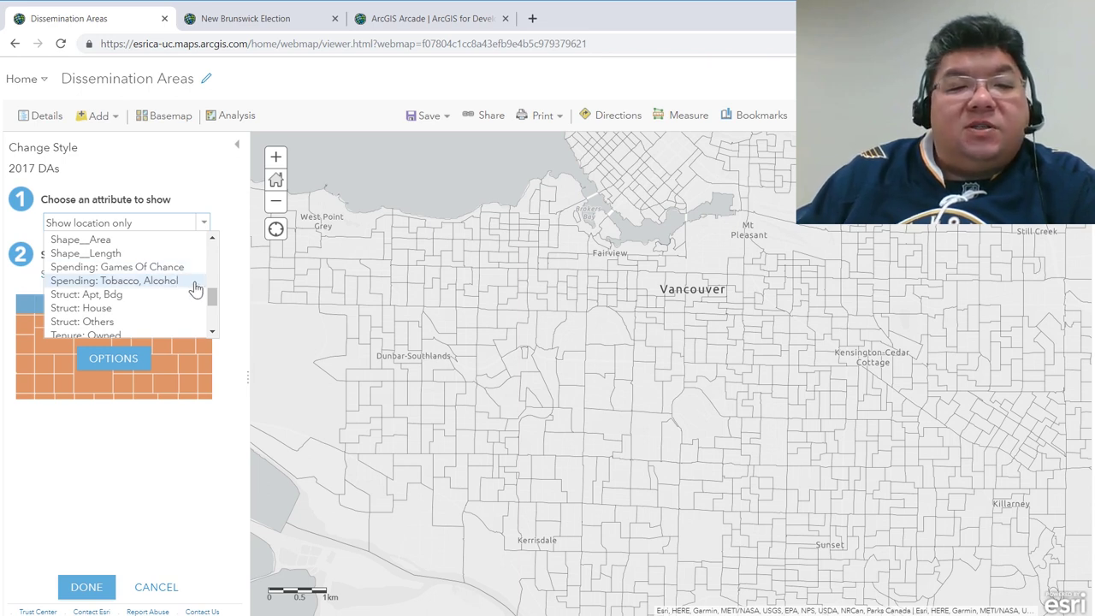
pyautogui.moveTo(211, 294); pyautogui.dragTo(216, 332)
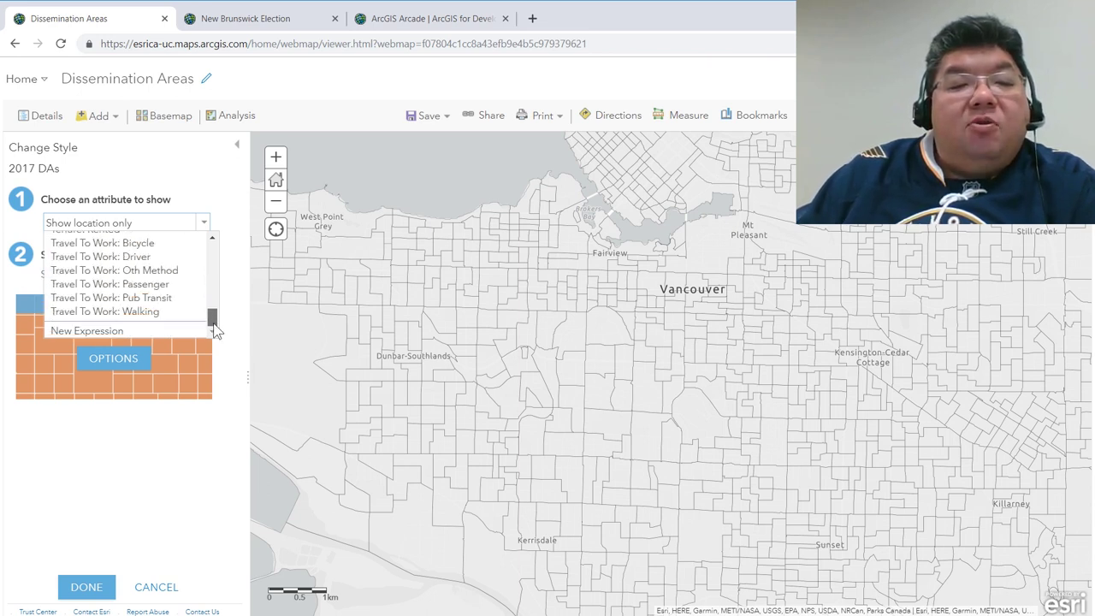
pyautogui.click(139, 334)
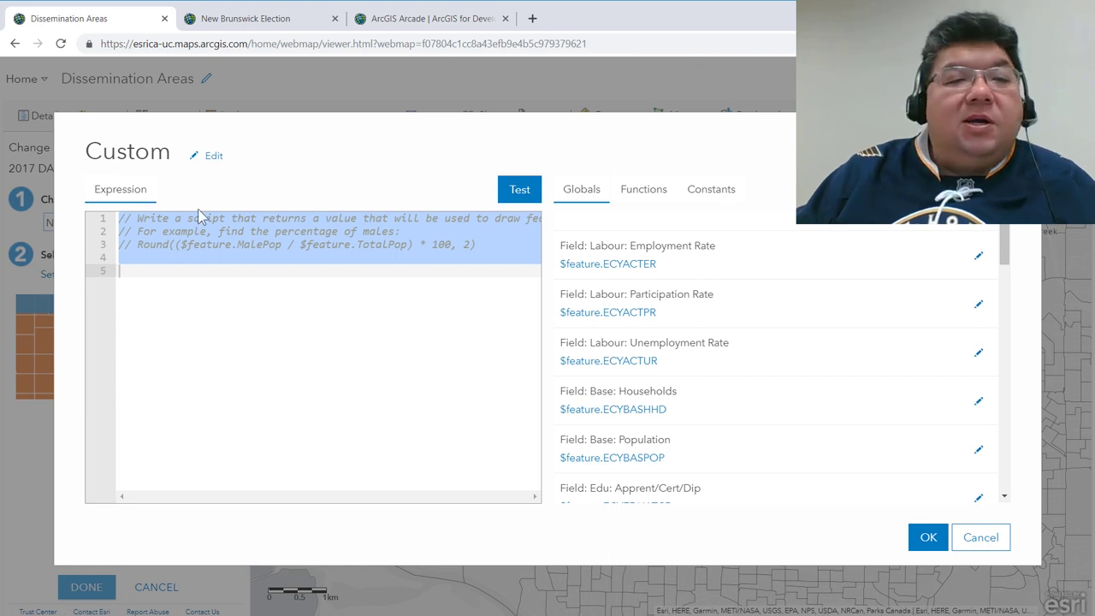
# Rename the custom expression as Sin Symbol.
pyautogui.click(212, 157)
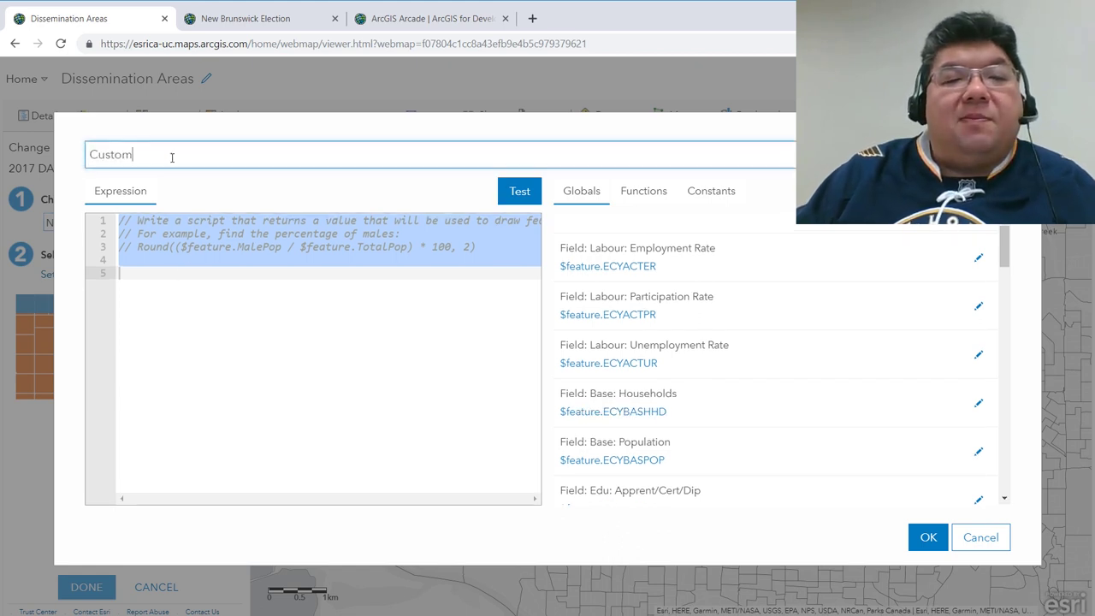
pyautogui.moveTo(133, 155); pyautogui.dragTo(62, 165)
pyautogui.write('Sin ')
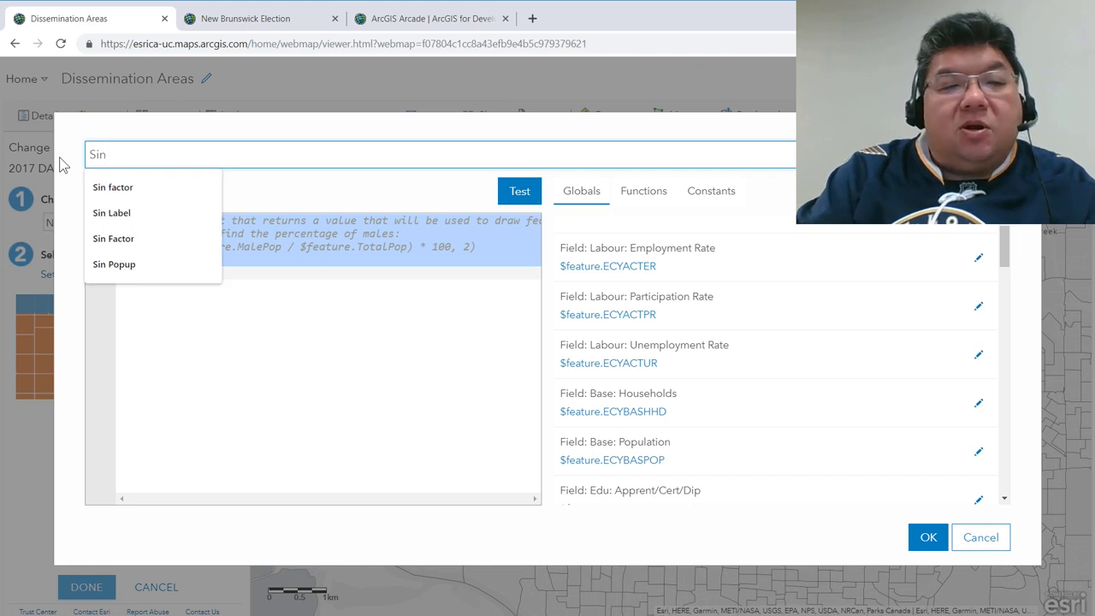
pyautogui.write('Sym')
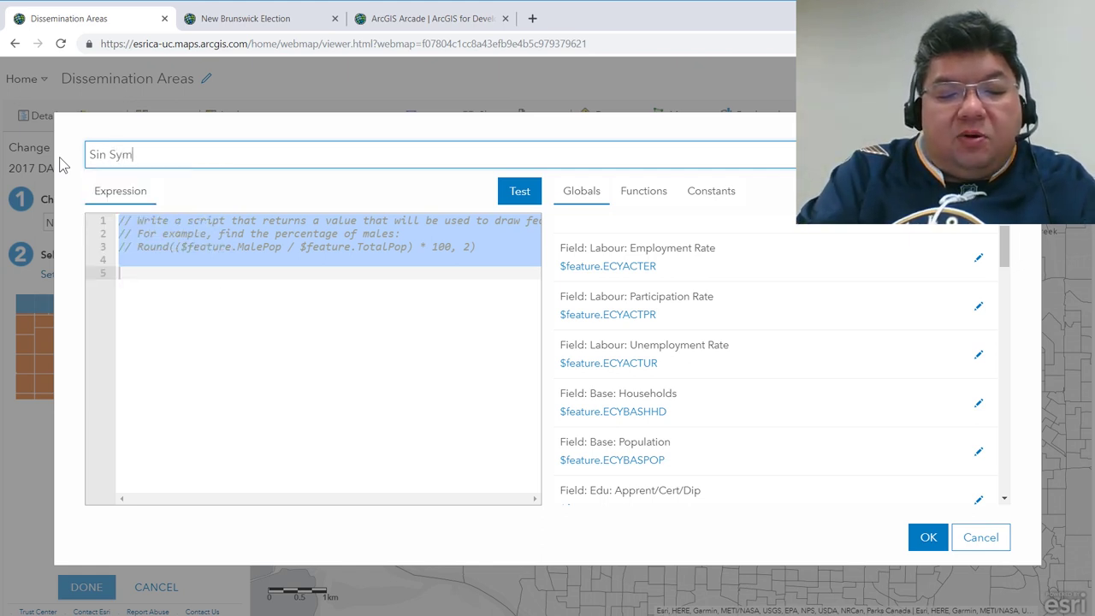
pyautogui.write('bol')
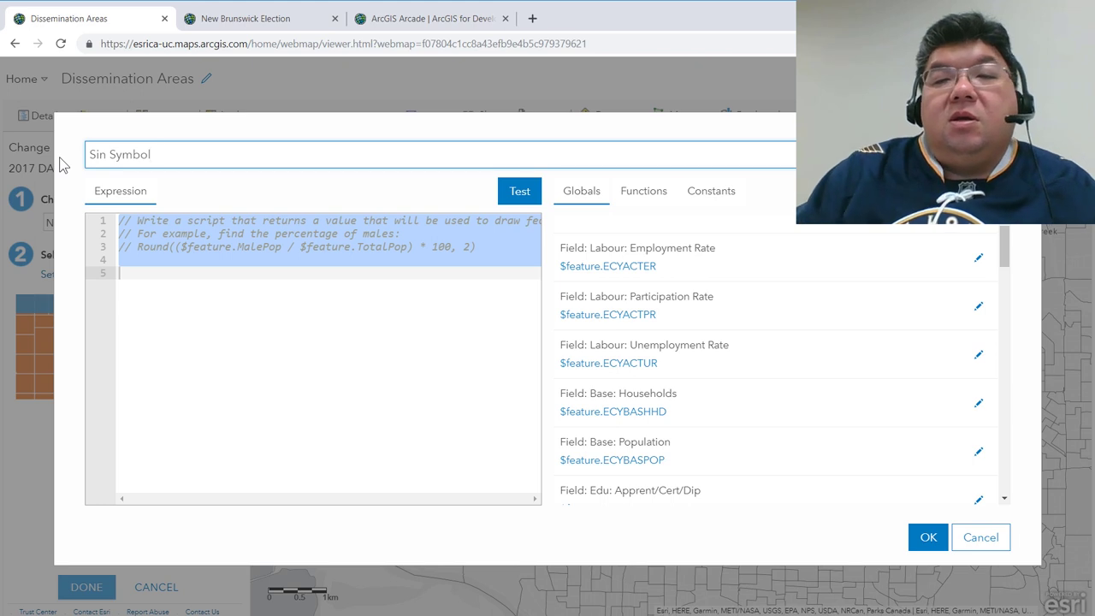
pyautogui.press('Return')
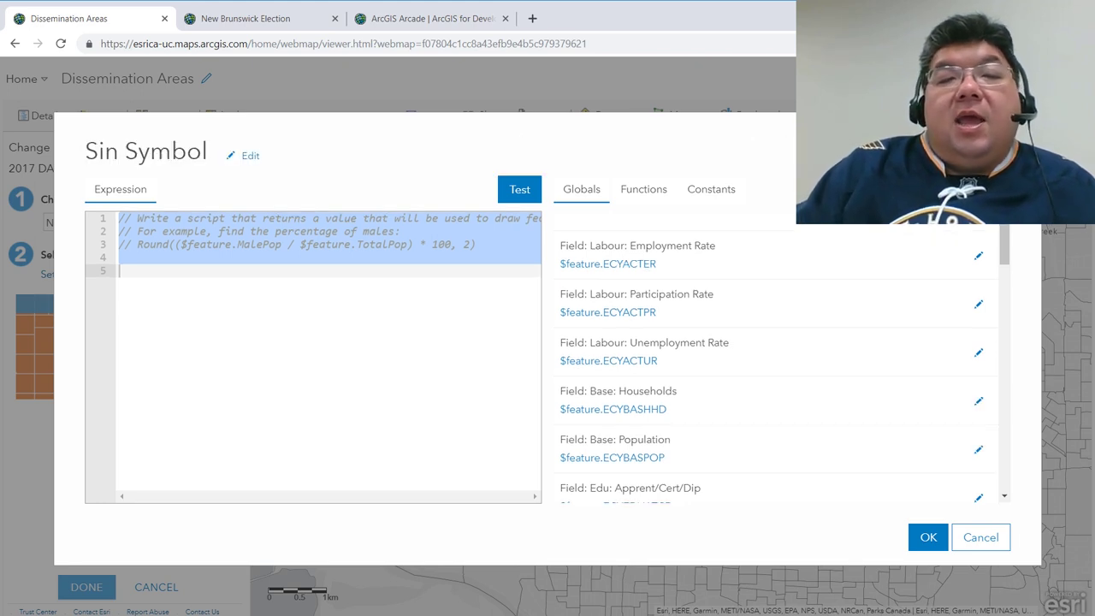
# Add the Tobacco, Alcohol and Games Of Chance spending fields in parentheses on line 5: ($feature.HSTA001S+$feature.HSGC001S).
pyautogui.click(313, 278)
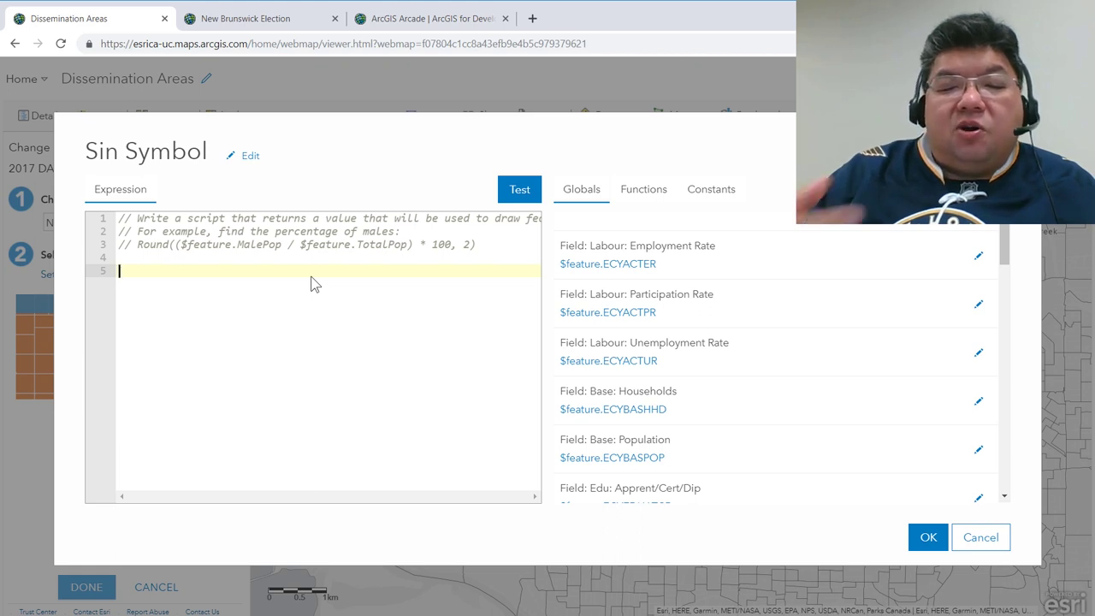
pyautogui.write('(')
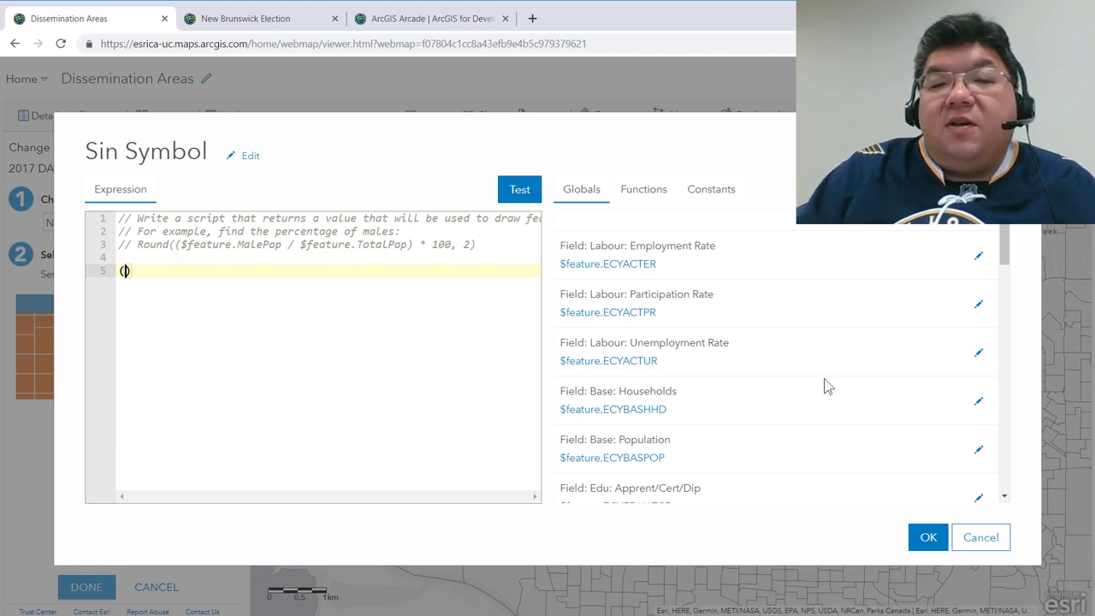
pyautogui.scroll(-5, 819, 372)
pyautogui.scroll(-8, 820, 374)
pyautogui.scroll(-5, 820, 372)
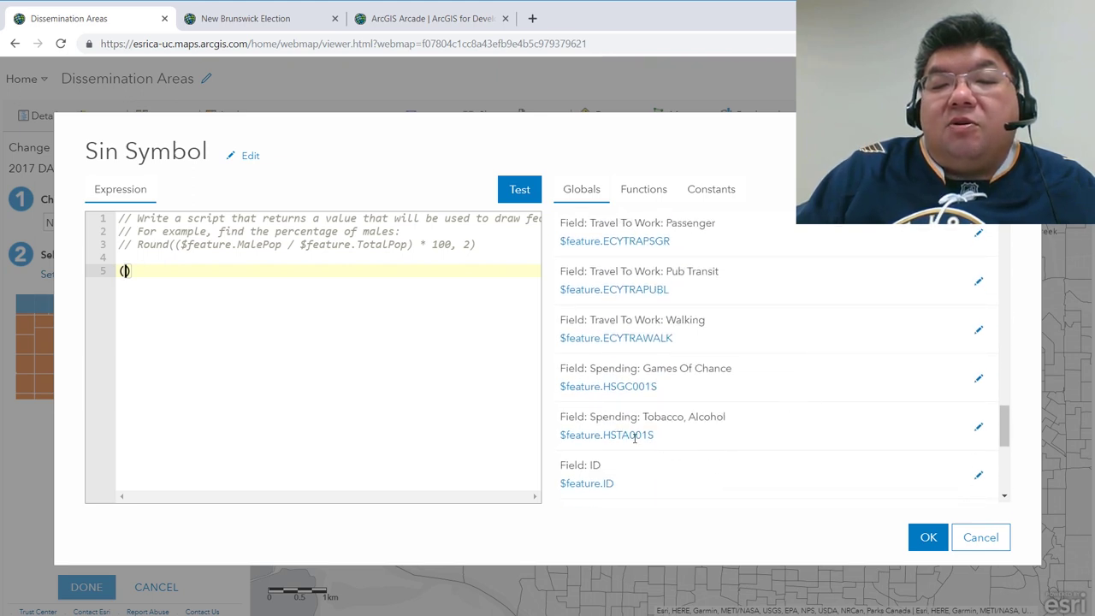
pyautogui.click(628, 436)
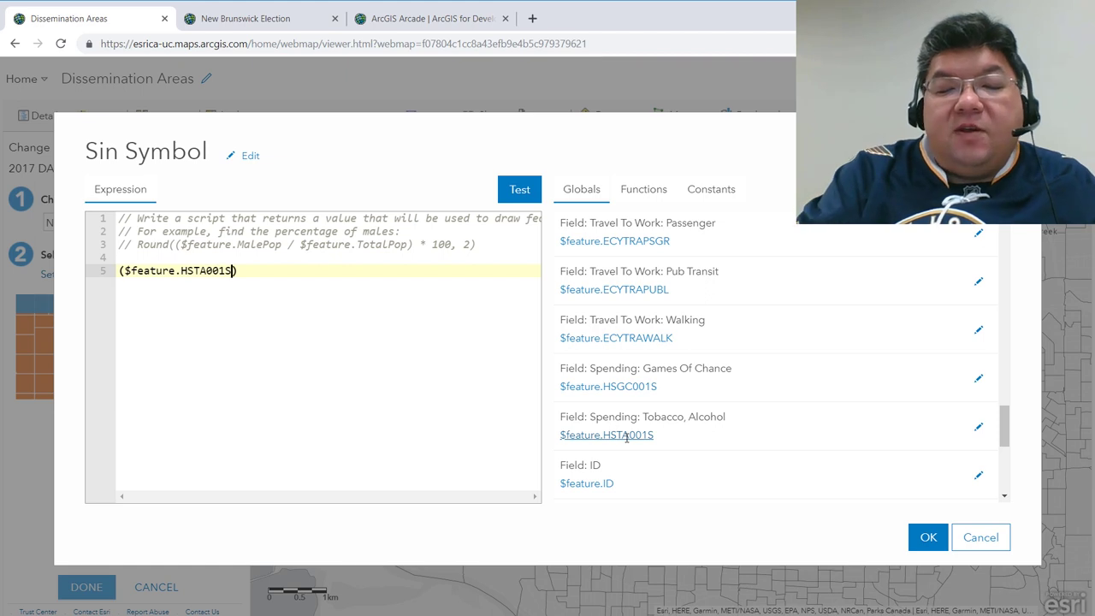
pyautogui.write('+')
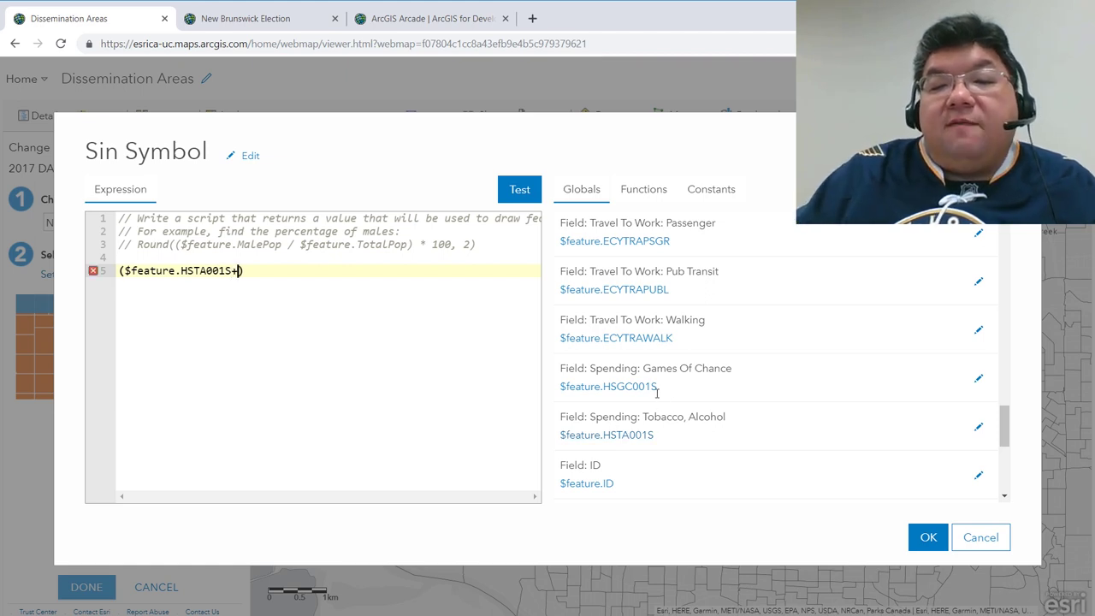
pyautogui.click(648, 388)
# Divide the spending sum by the Base: Population field, $feature.ECYBASPOP, and test and accept the expression.
pyautogui.click(383, 271)
pyautogui.write('/')
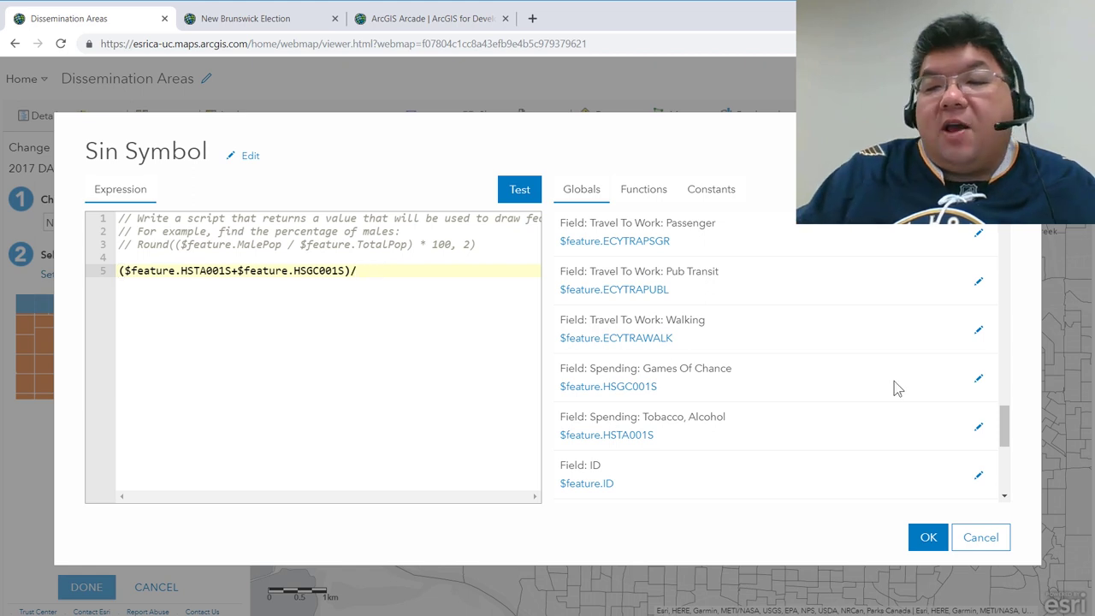
pyautogui.moveTo(1011, 428); pyautogui.dragTo(1033, 251)
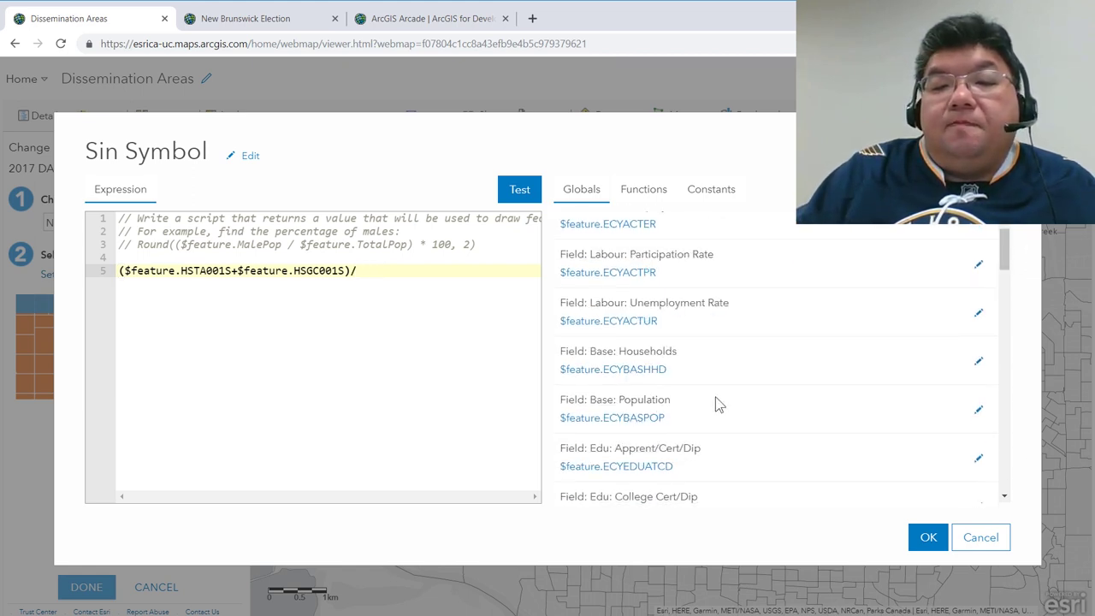
pyautogui.click(645, 417)
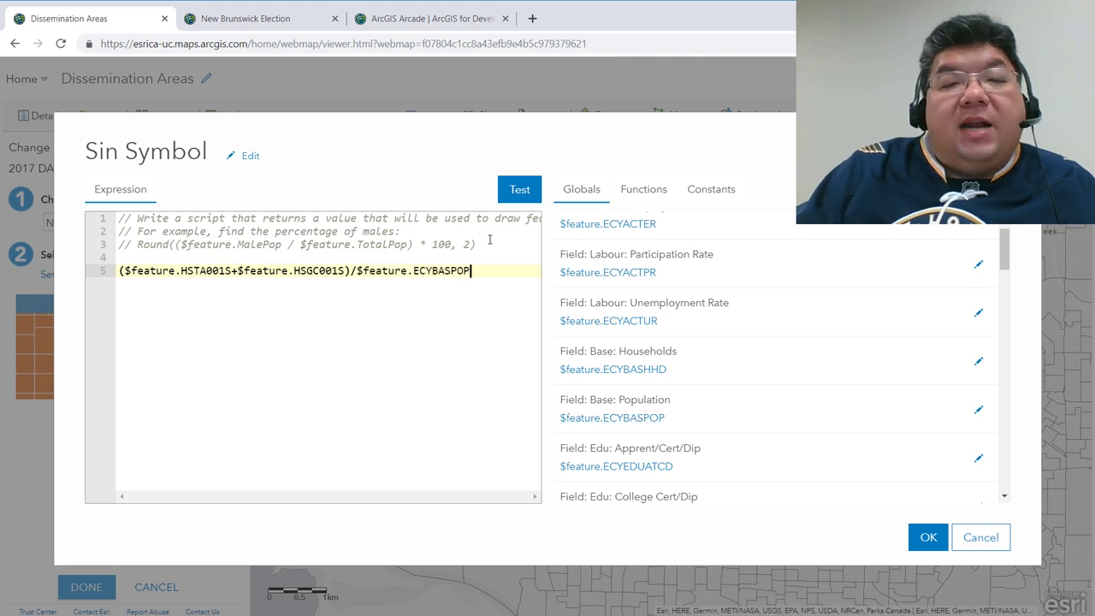
pyautogui.click(516, 199)
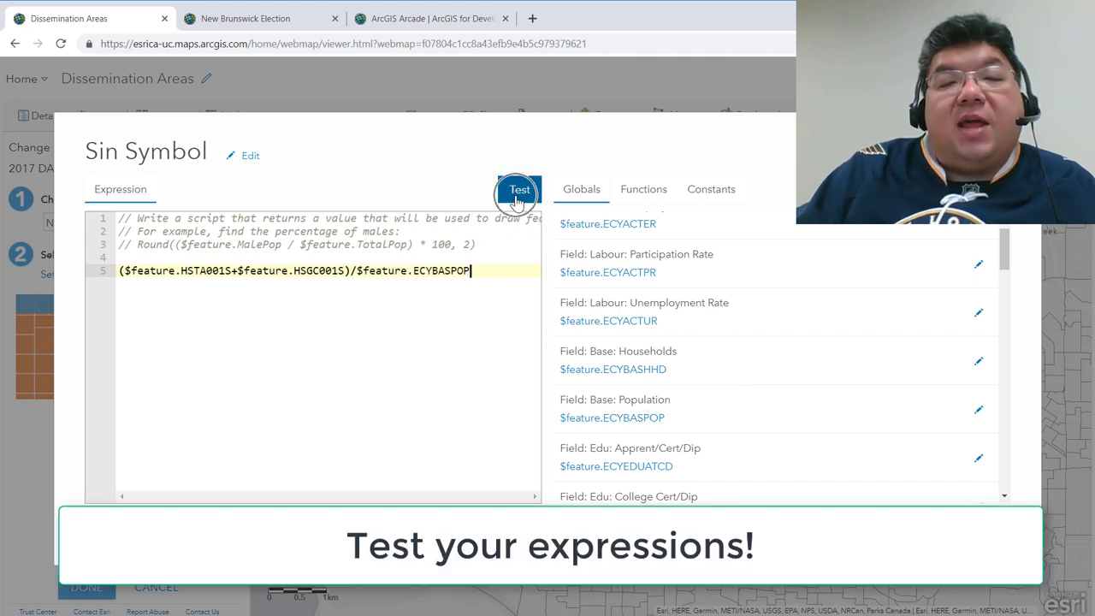
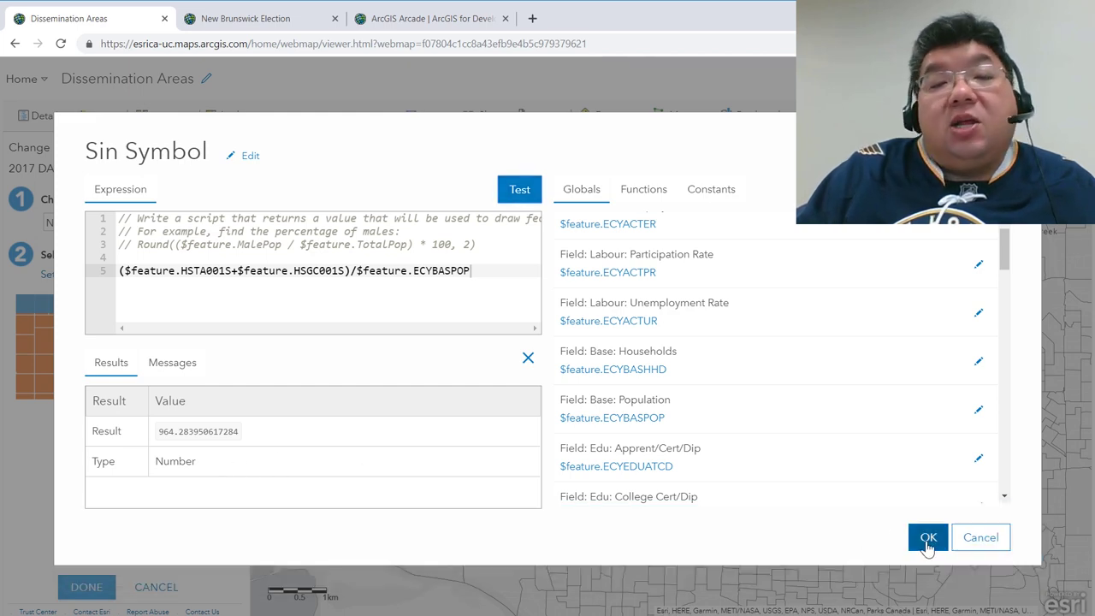
pyautogui.click(927, 540)
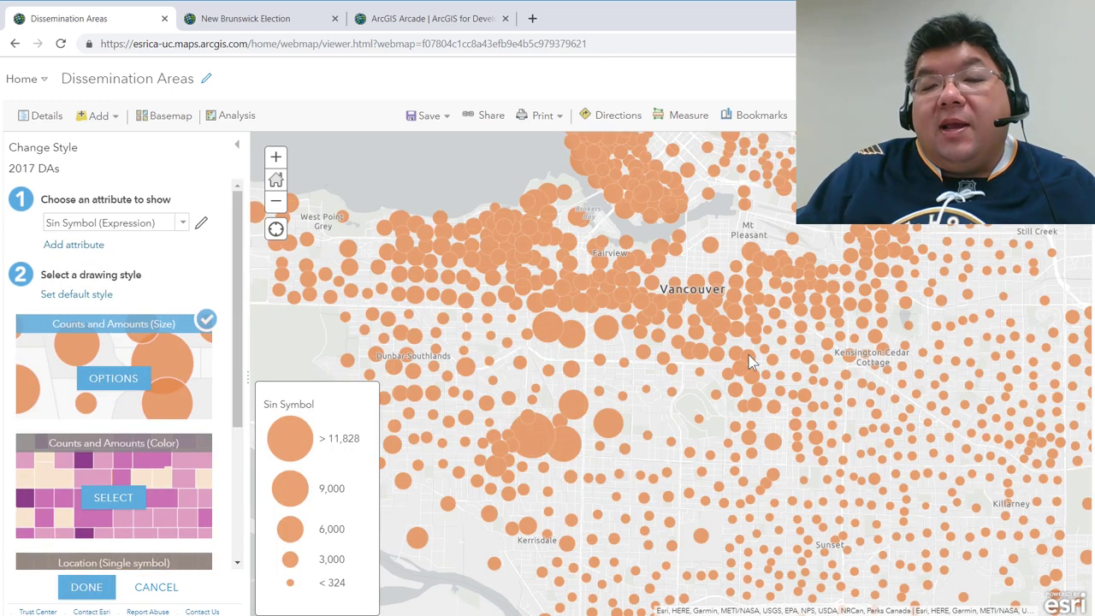
# Apply the Counts and Amounts (Color) drawing style to the Sin Symbol expression and finish the style change.
pyautogui.moveTo(677, 382); pyautogui.dragTo(708, 471)
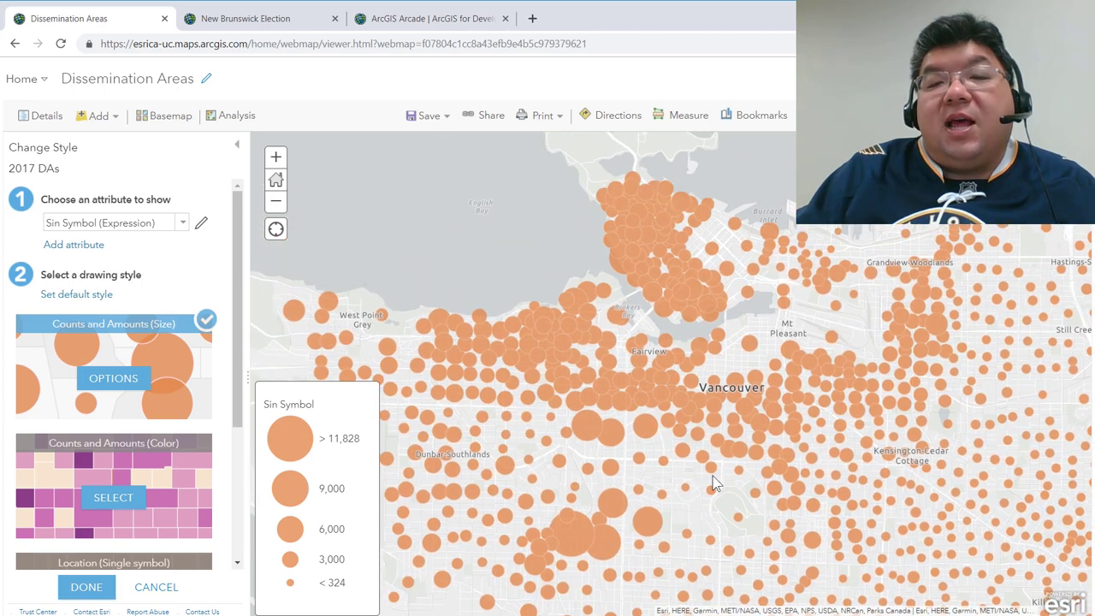
pyautogui.scroll(-1, 708, 471)
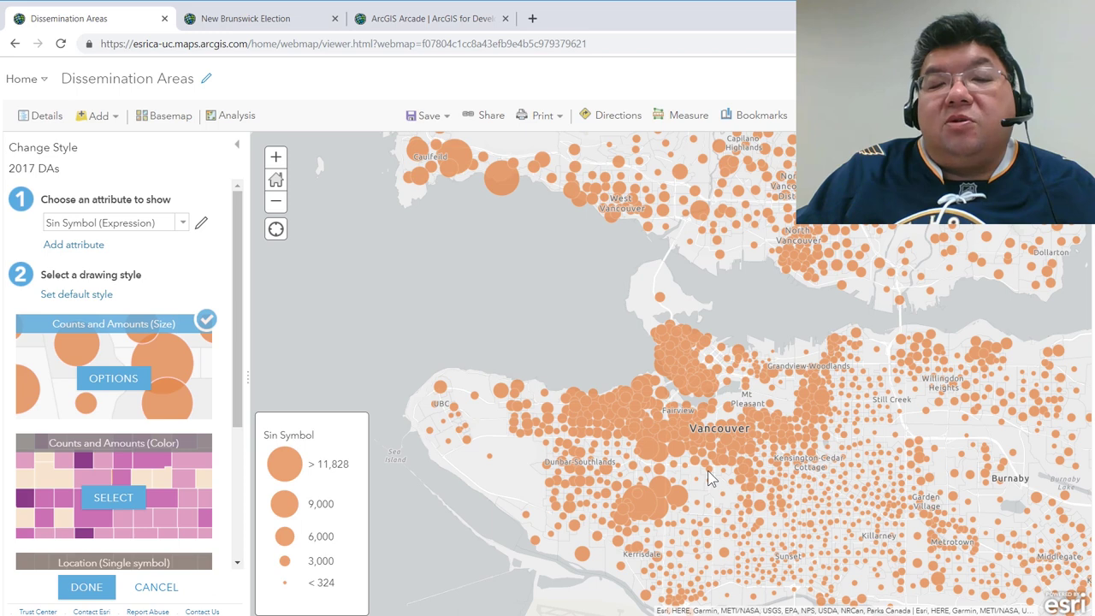
pyautogui.click(137, 505)
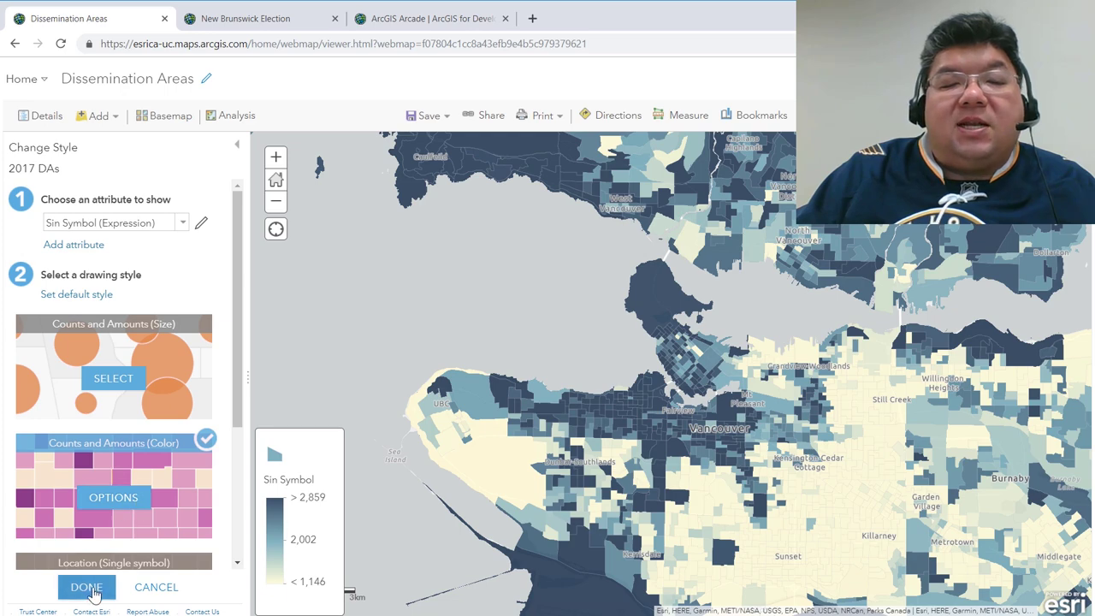
pyautogui.click(88, 588)
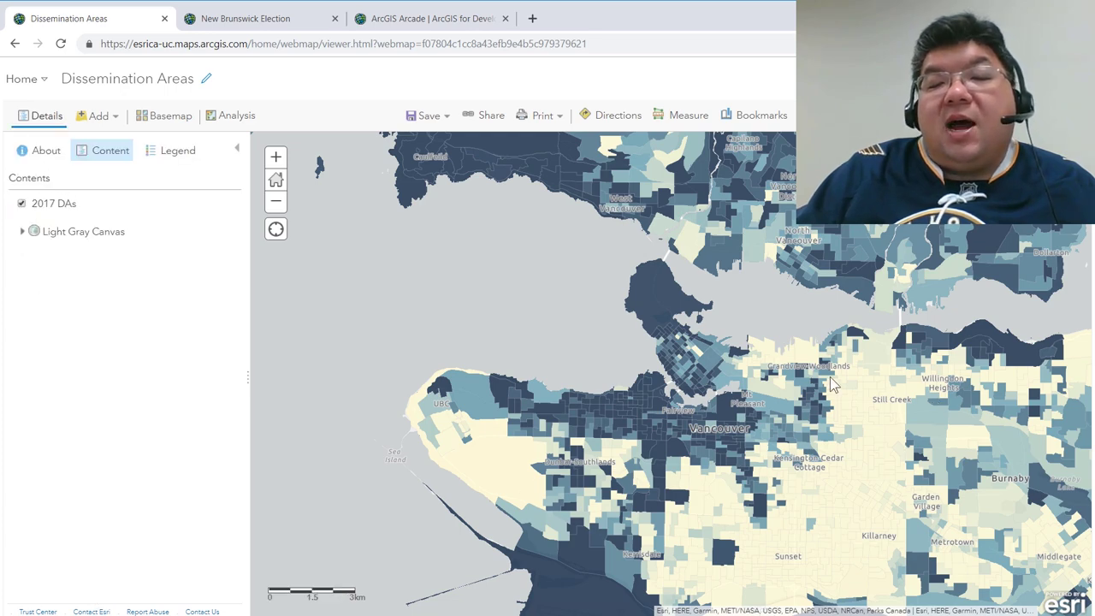
pyautogui.scroll(1, 830, 380)
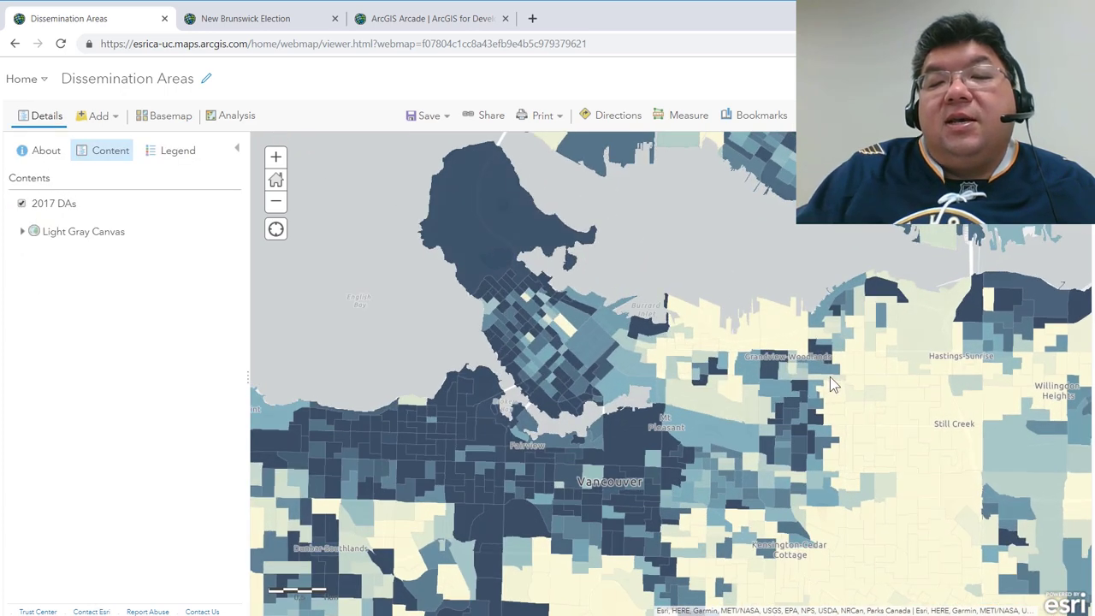
pyautogui.moveTo(732, 440); pyautogui.dragTo(750, 250)
pyautogui.scroll(-1, 820, 451)
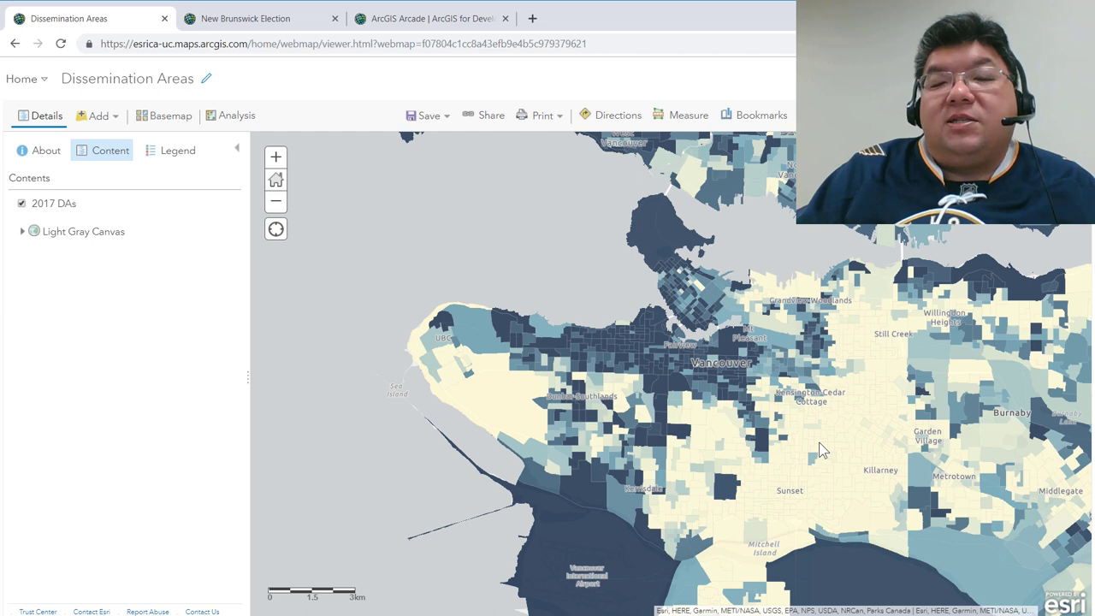
pyautogui.moveTo(624, 294); pyautogui.dragTo(572, 288)
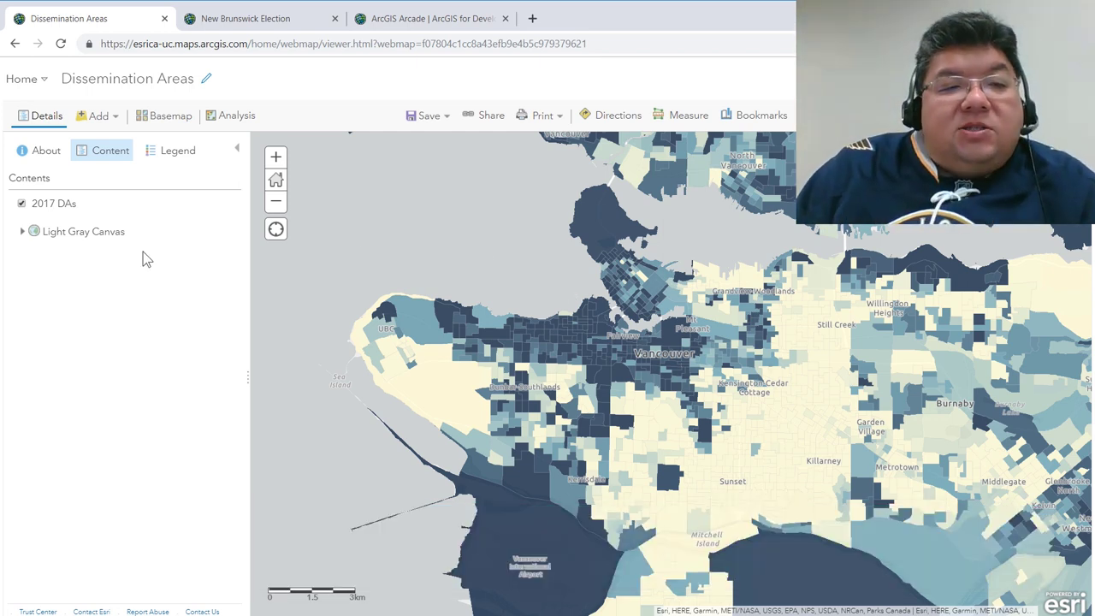
# Create labels for the 2017 DAs layer and start a new custom expression for the label text.
pyautogui.moveTo(49, 219)
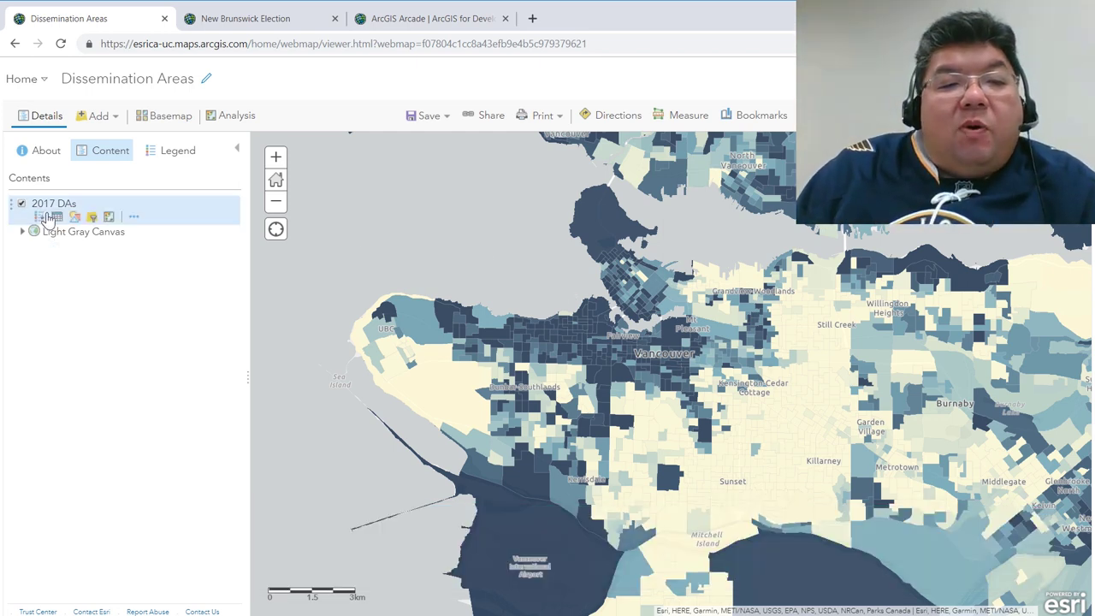
pyautogui.click(134, 217)
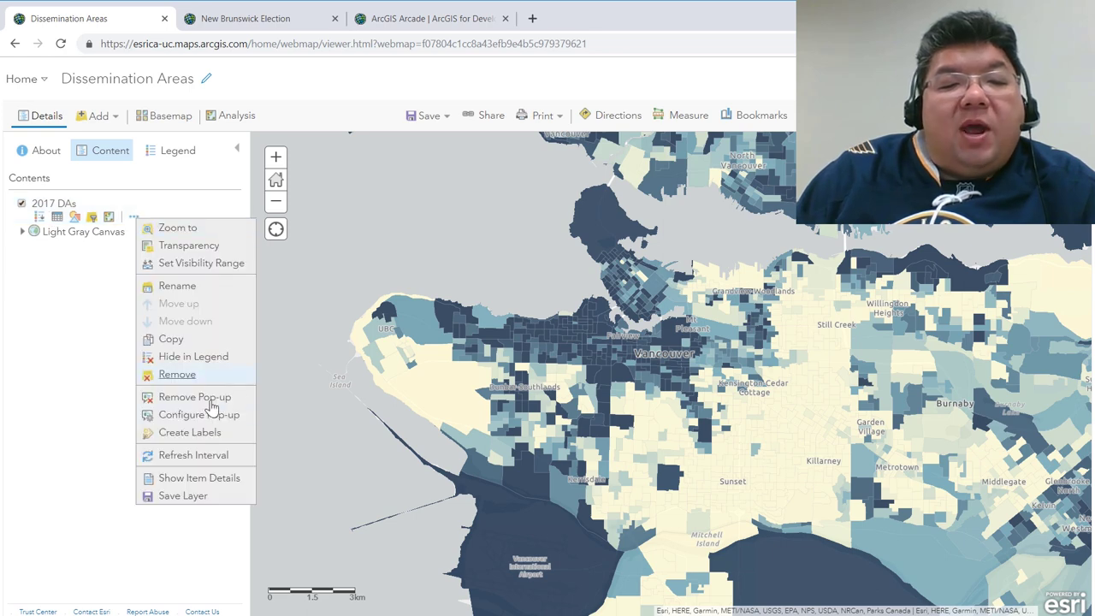
pyautogui.click(189, 433)
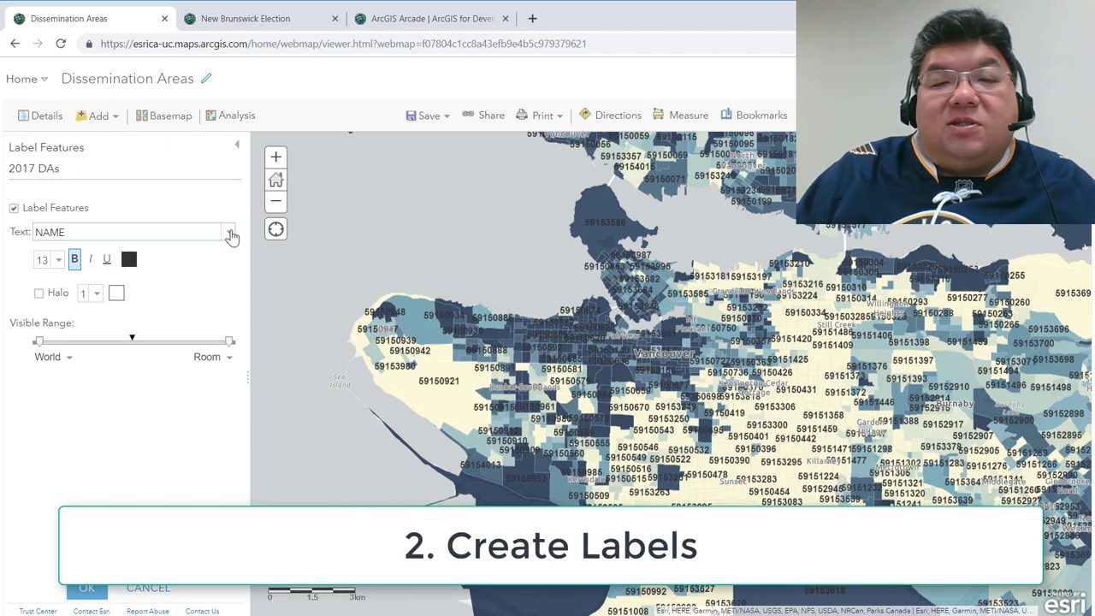
pyautogui.click(229, 233)
pyautogui.moveTo(231, 263); pyautogui.dragTo(234, 339)
pyautogui.click(122, 342)
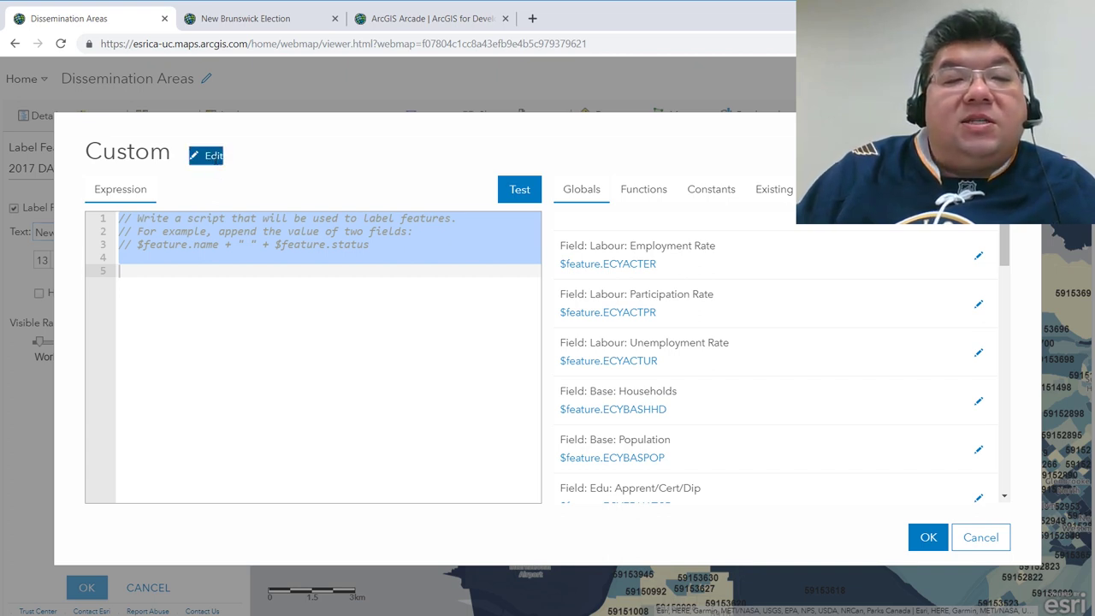
# Rename the custom label expression as Sin Label.
pyautogui.click(211, 156)
pyautogui.write('Sin Labl')
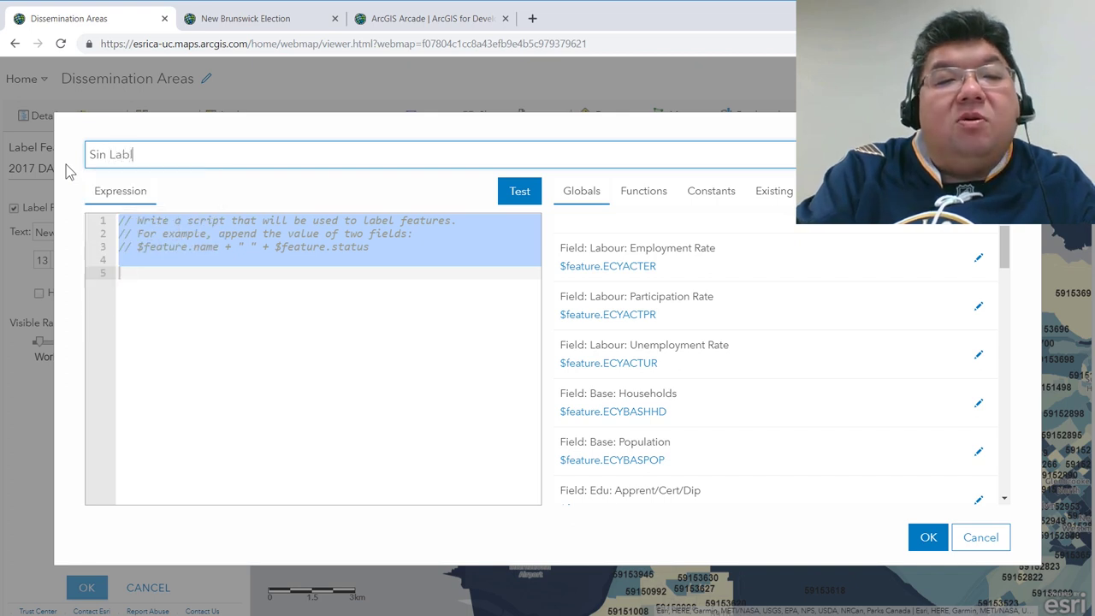
pyautogui.press('BackSpace')
pyautogui.write('el')
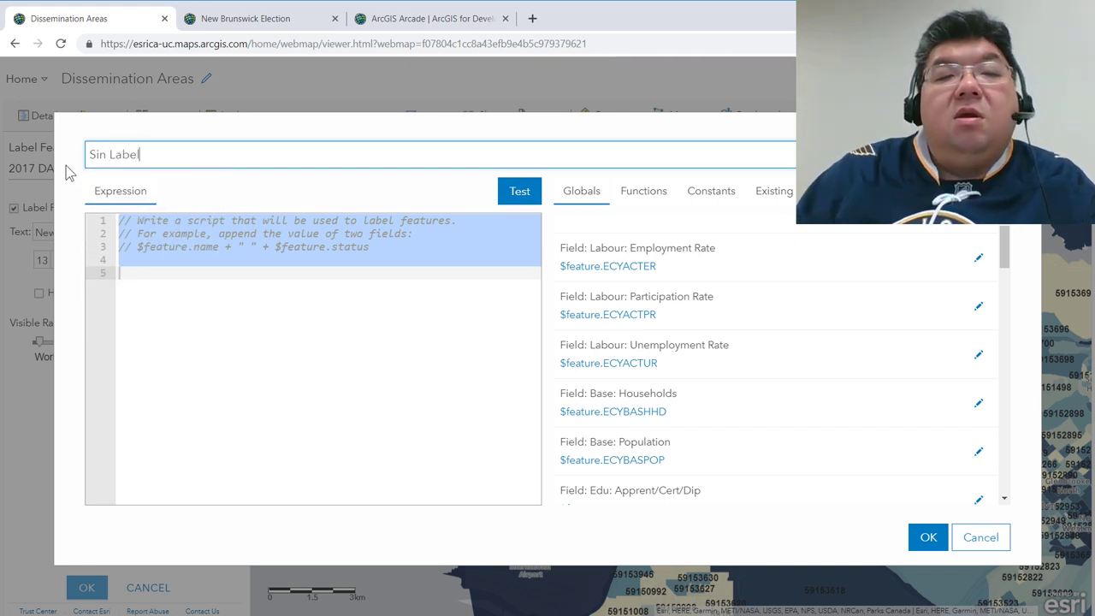
pyautogui.press('Return')
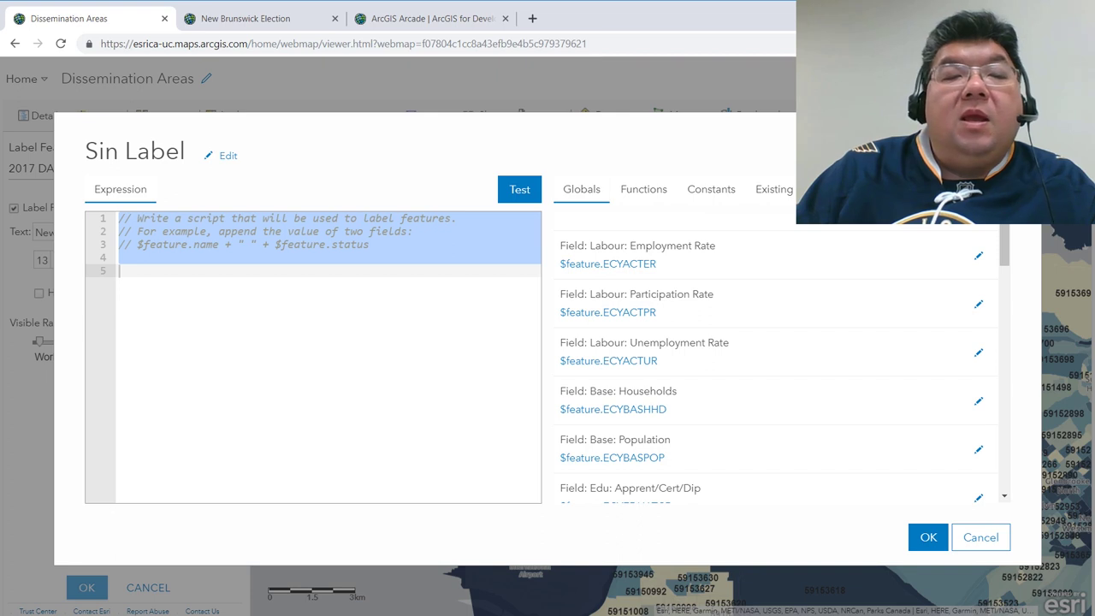
# Insert the existing Sin Symbol (Color Style) expression into the Sin Label script, test and accept it, and inspect the labels on the map.
pyautogui.click(207, 282)
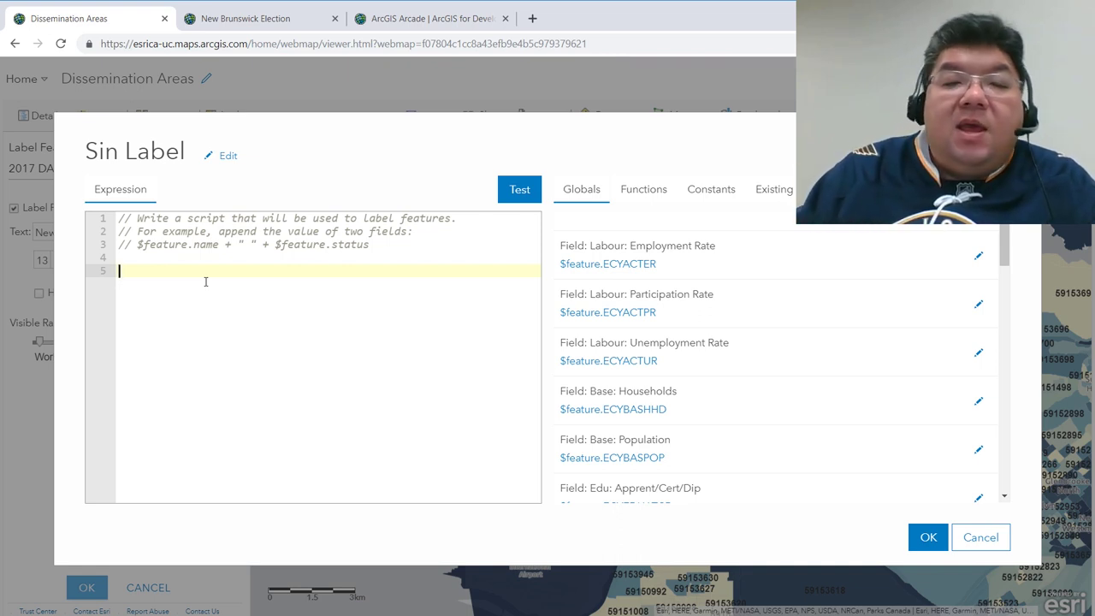
pyautogui.click(777, 195)
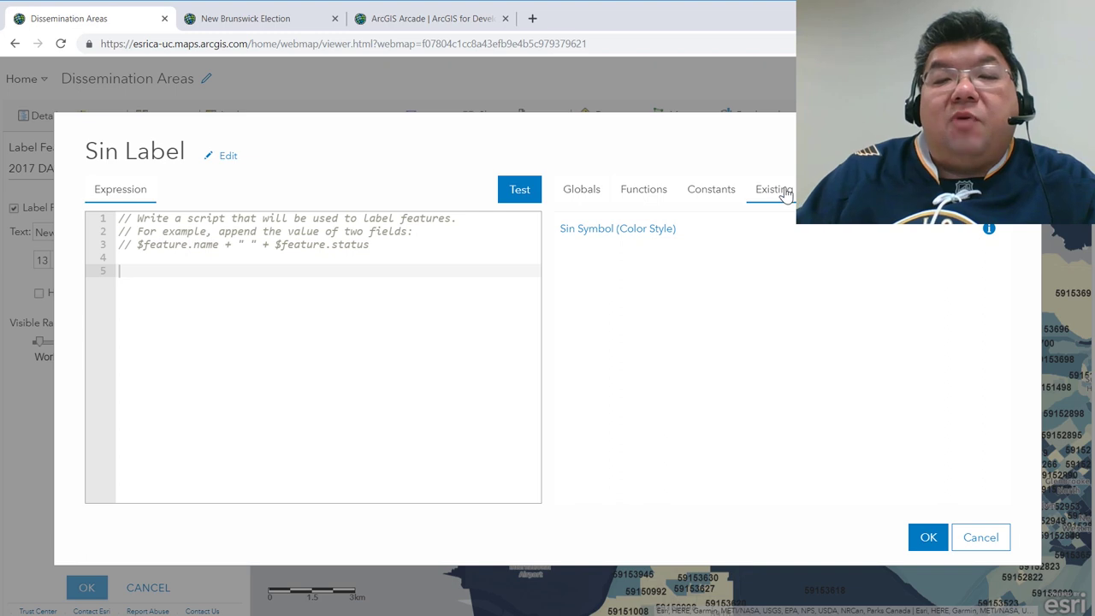
pyautogui.click(642, 229)
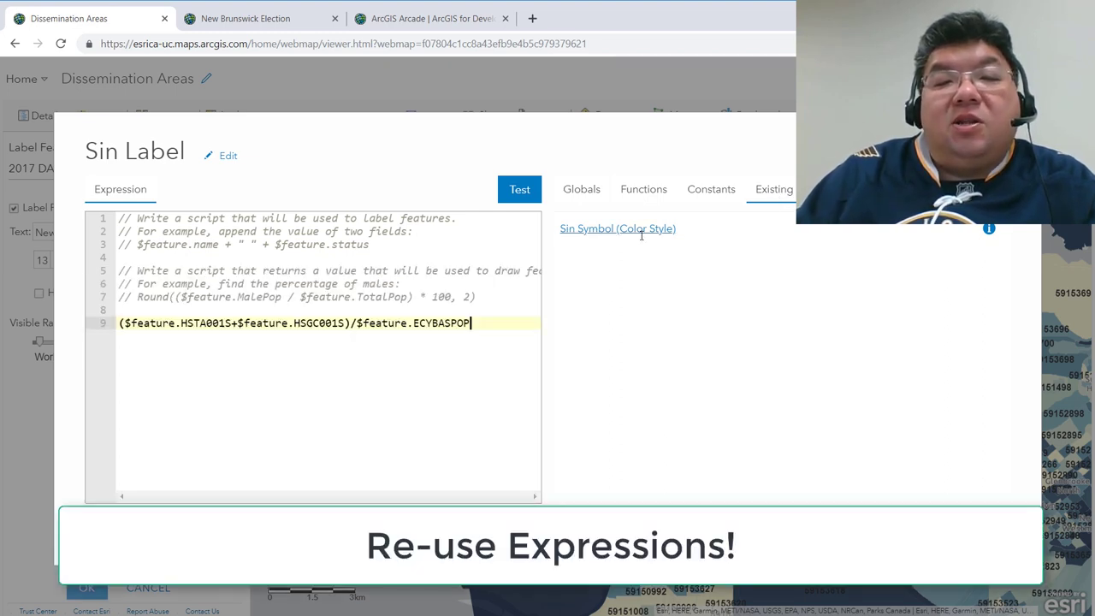
pyautogui.click(510, 192)
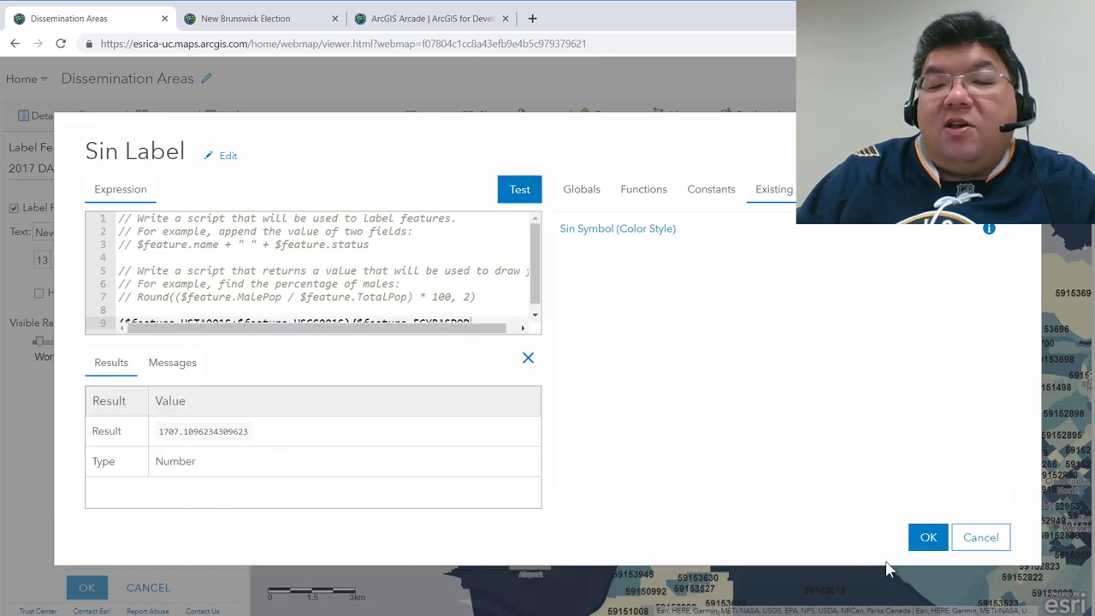
pyautogui.click(924, 537)
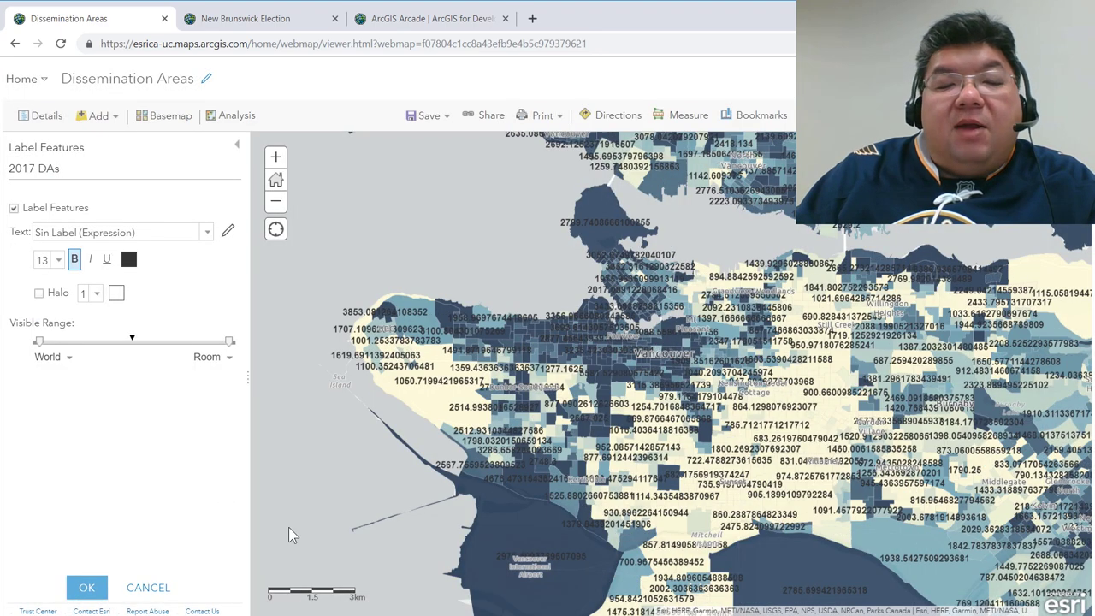
pyautogui.scroll(1, 815, 440)
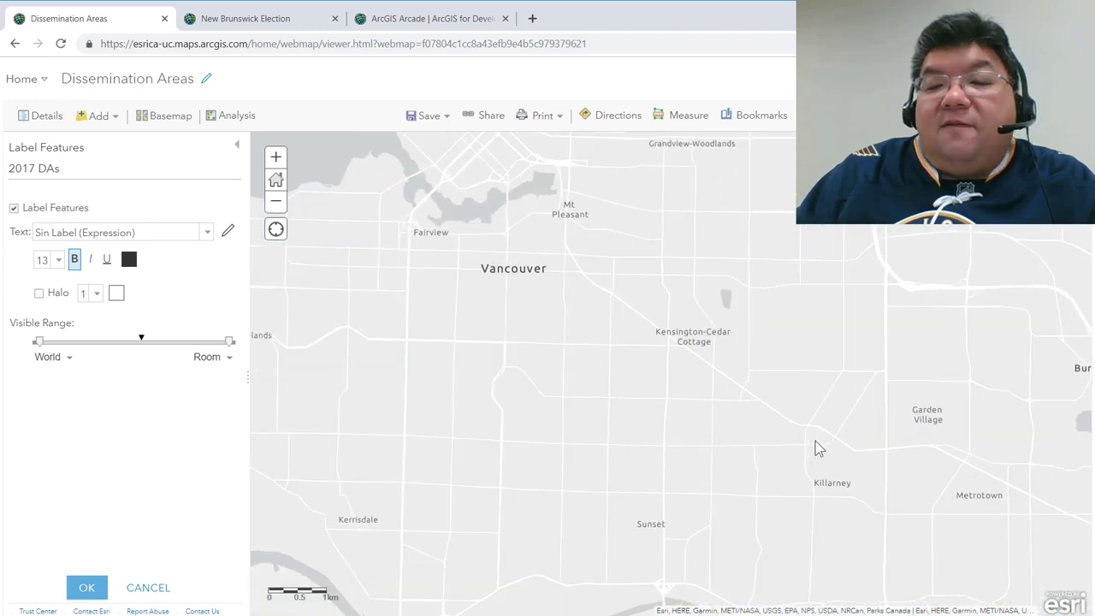
pyautogui.scroll(1, 755, 445)
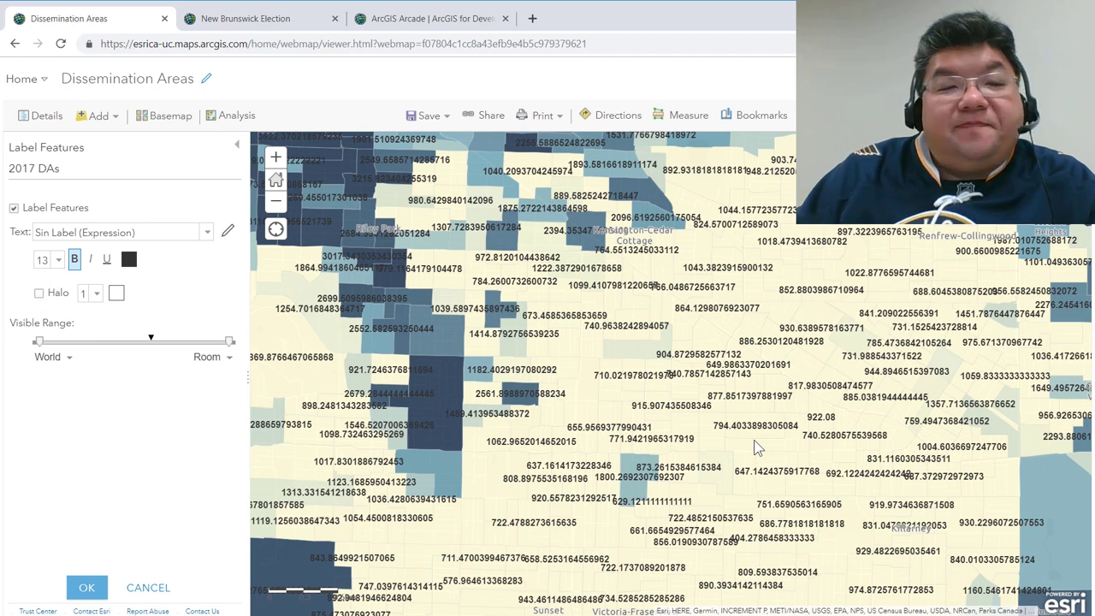
pyautogui.scroll(-2, 754, 440)
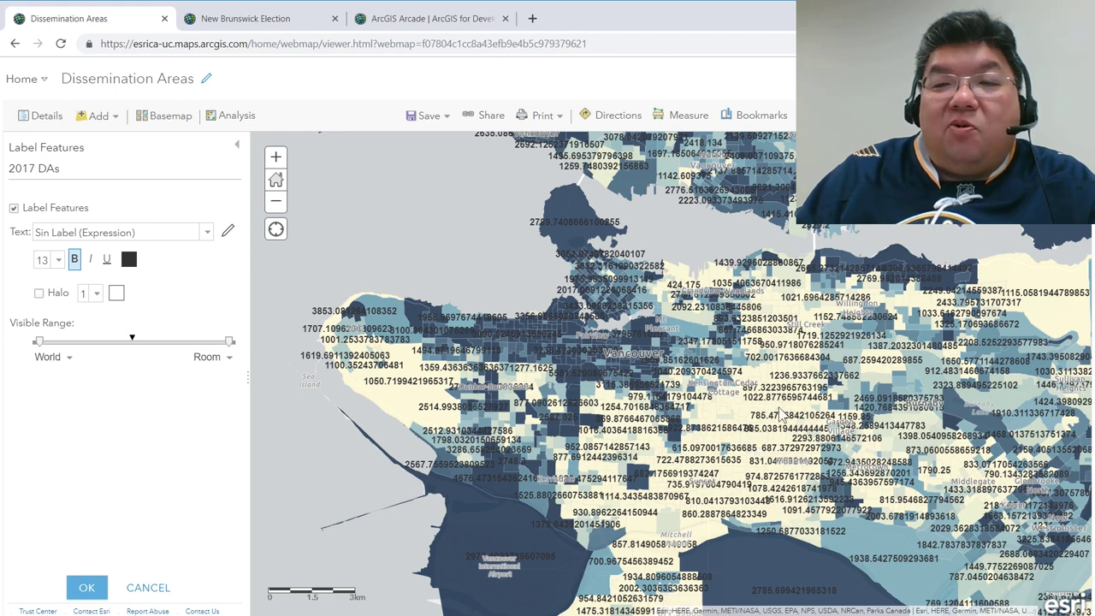
# Switch to ArcadeCopyPaste.txt in Notepad, review the Text and round functions, and copy the whole "$" label expression.
pyautogui.click(162, 605)
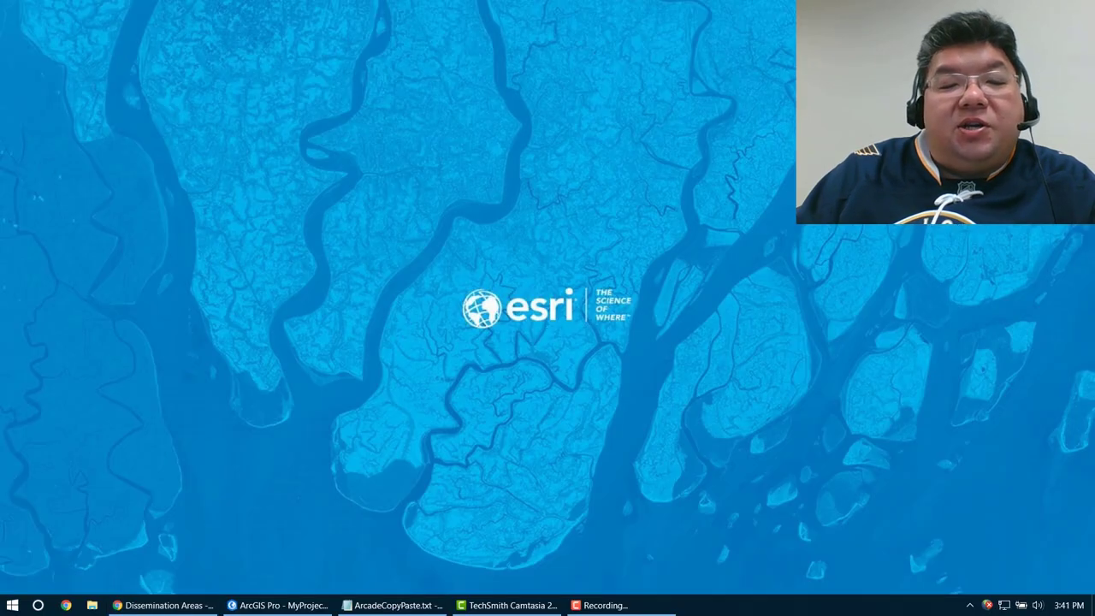
pyautogui.click(409, 605)
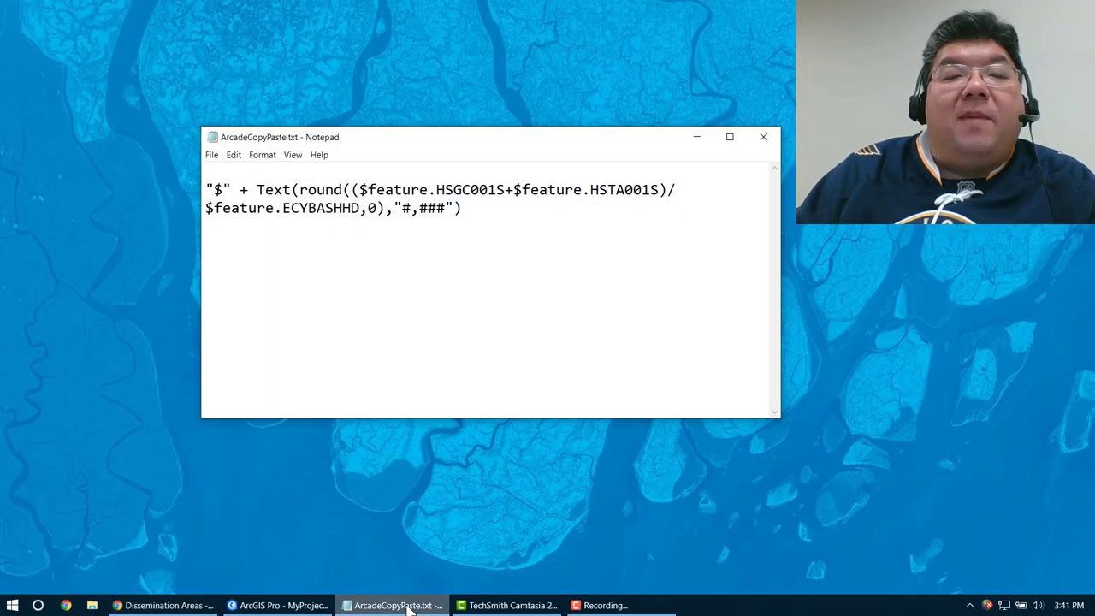
pyautogui.click(491, 249)
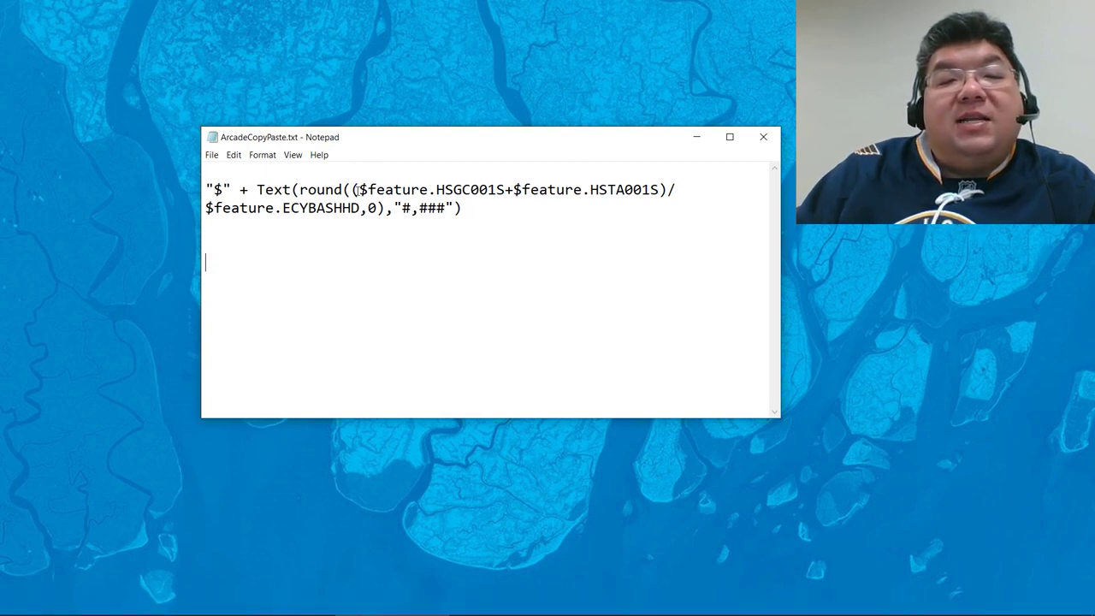
pyautogui.moveTo(357, 189); pyautogui.dragTo(360, 213)
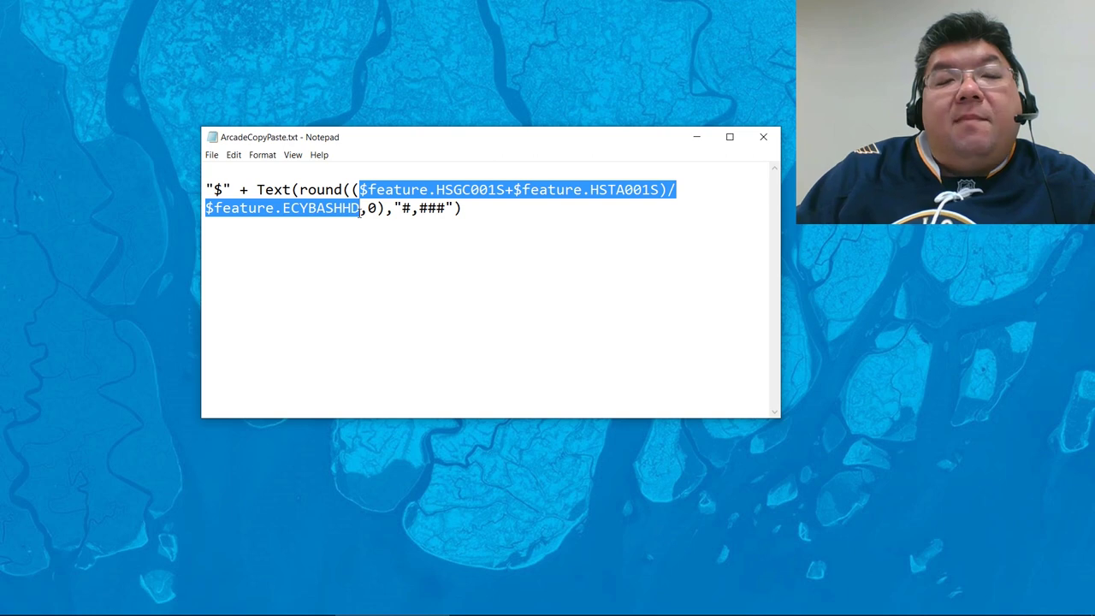
pyautogui.moveTo(299, 189); pyautogui.dragTo(376, 212)
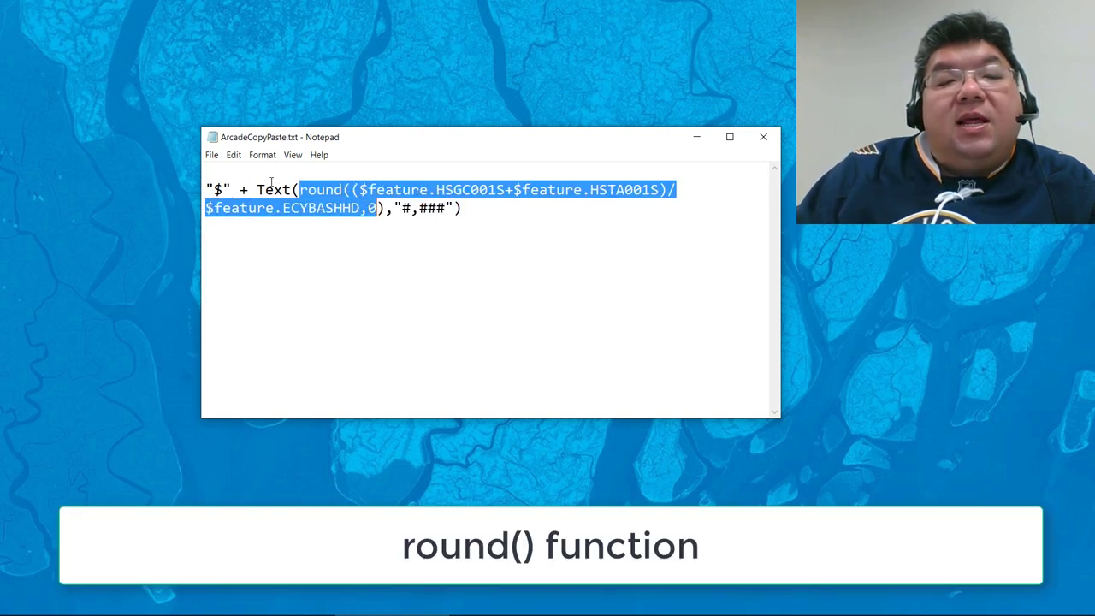
pyautogui.moveTo(257, 189); pyautogui.dragTo(464, 216)
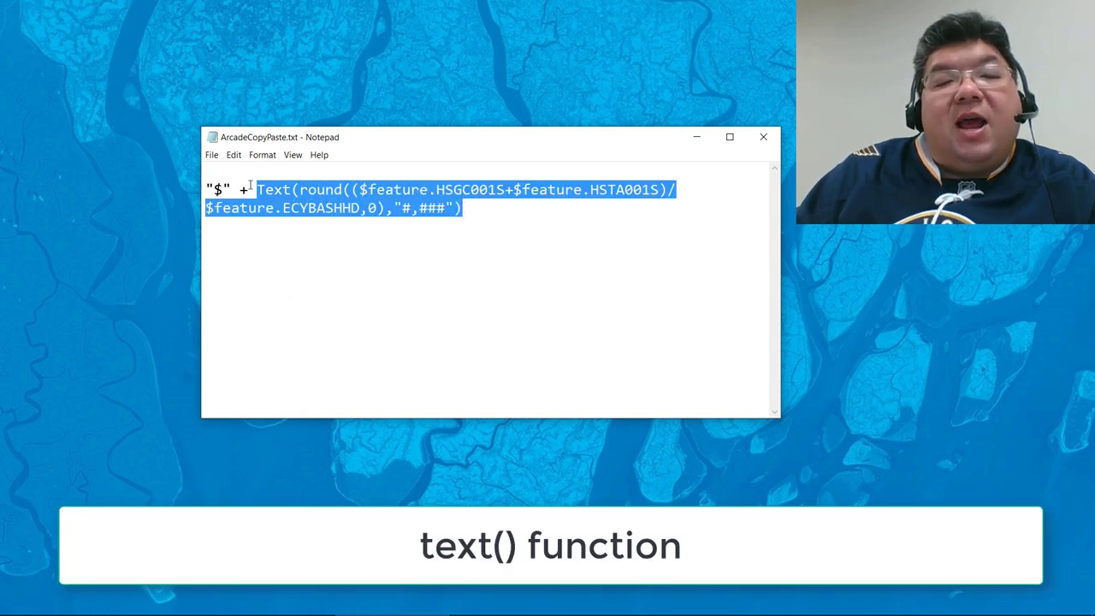
pyautogui.moveTo(204, 189); pyautogui.dragTo(231, 190)
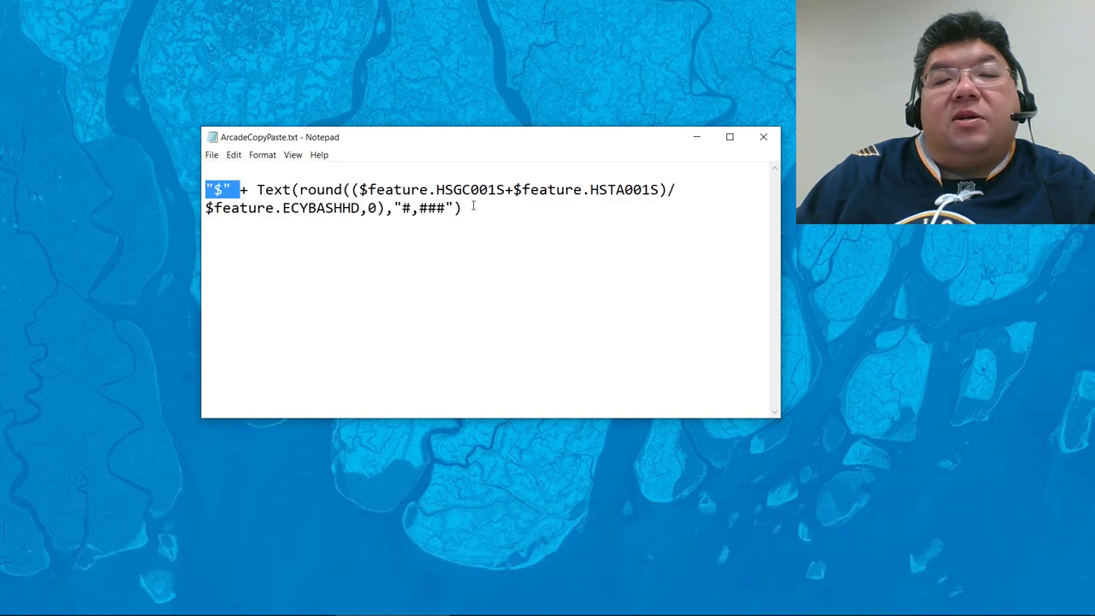
pyautogui.moveTo(483, 209); pyautogui.dragTo(106, 197)
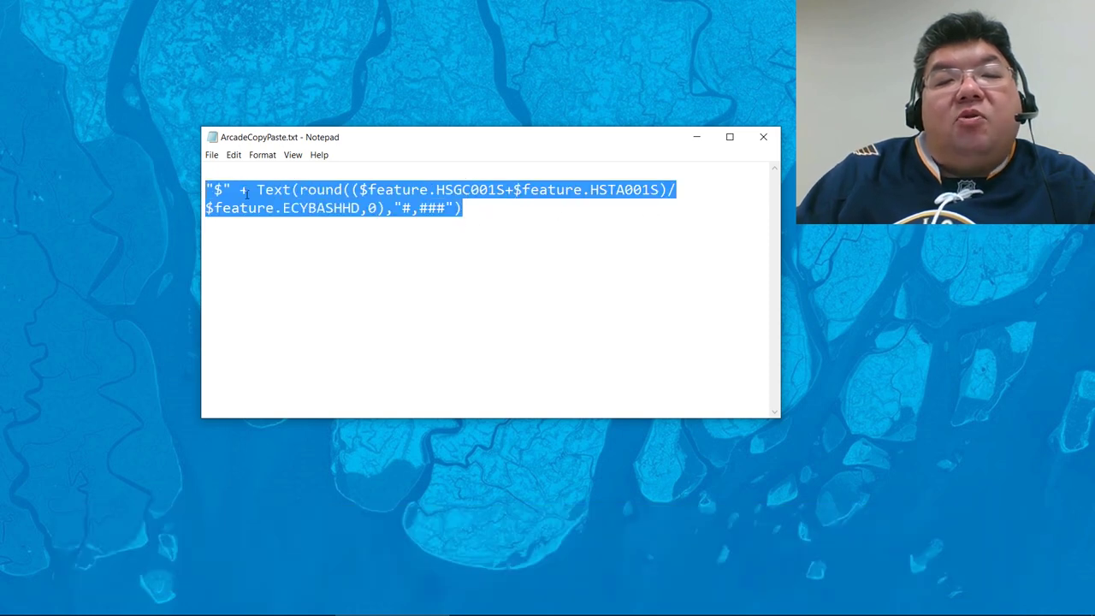
pyautogui.rightClick(342, 183)
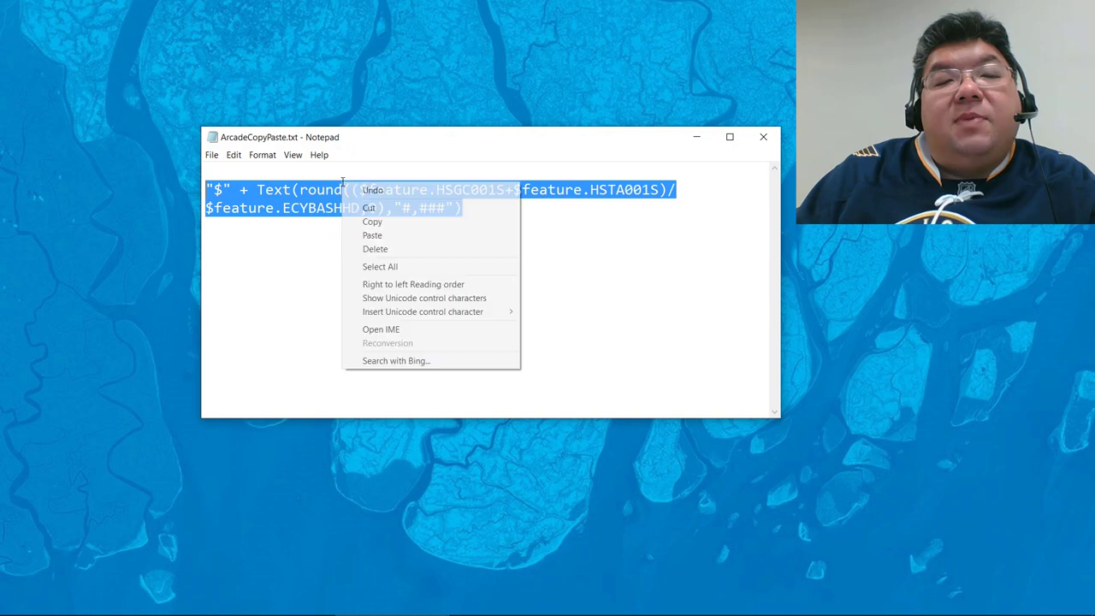
pyautogui.click(378, 222)
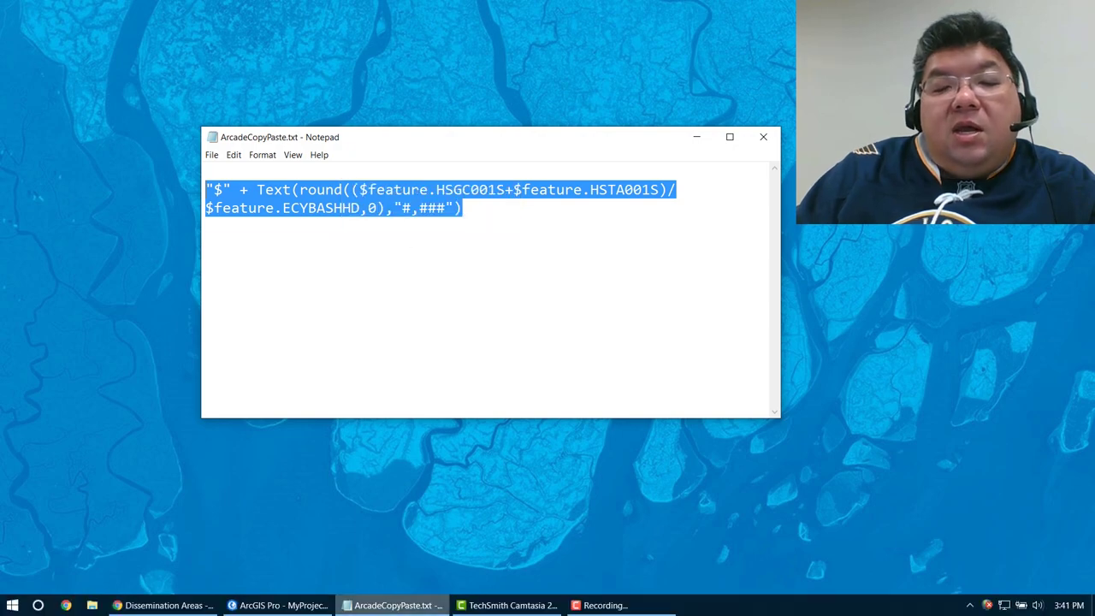
# Return to the web map in the browser and replace line 9 of the Sin Label expression with the copied formatted expression.
pyautogui.click(162, 605)
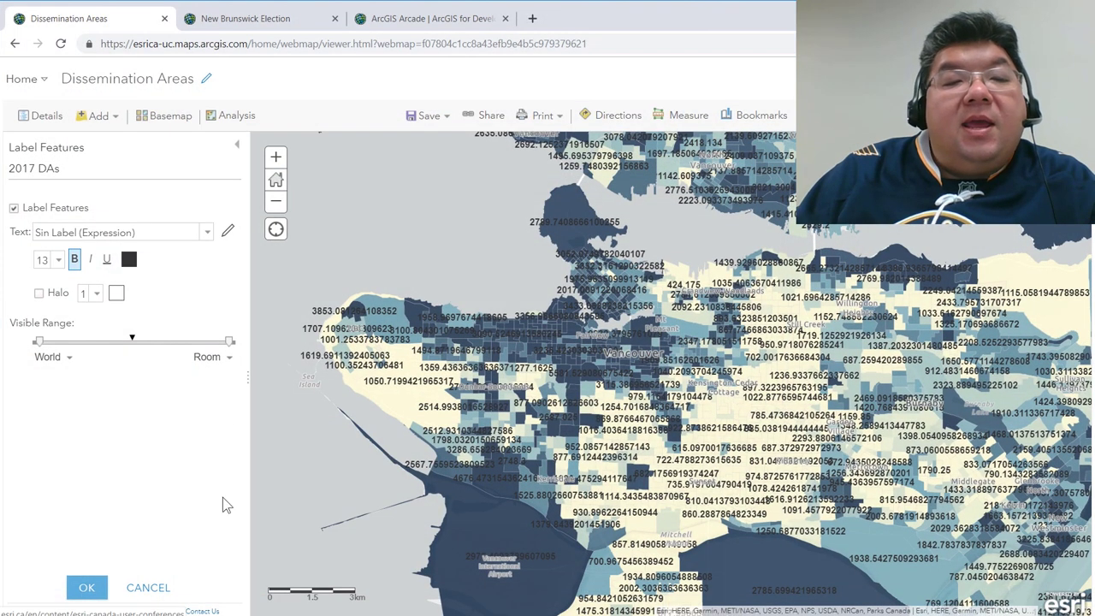
pyautogui.click(228, 231)
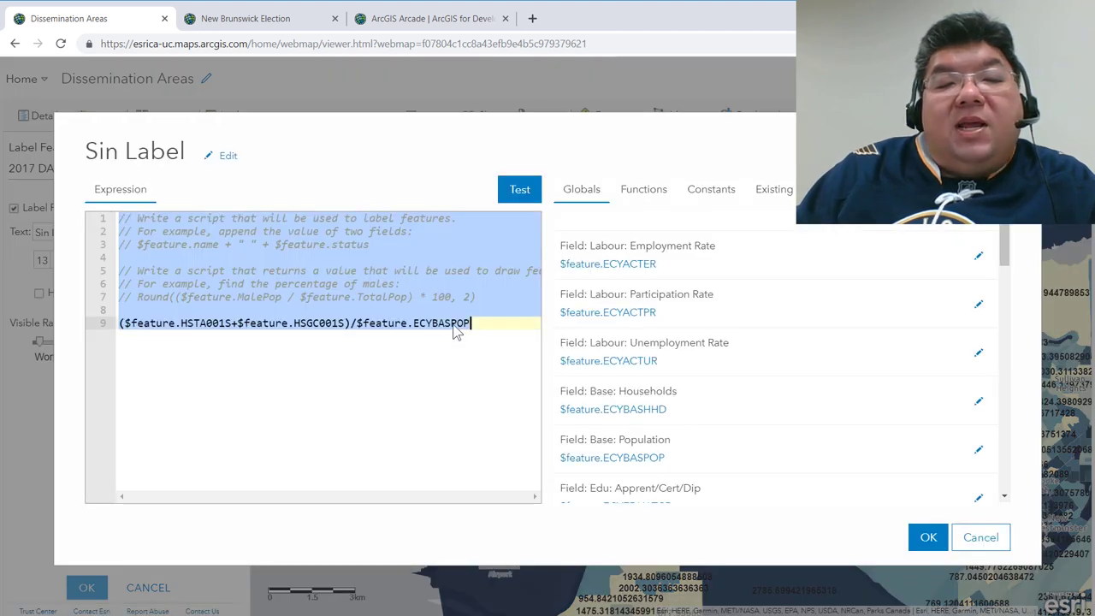
pyautogui.click(456, 332)
pyautogui.click(502, 325)
pyautogui.keyDown('shift'); pyautogui.click(110, 323); pyautogui.keyUp('shift')
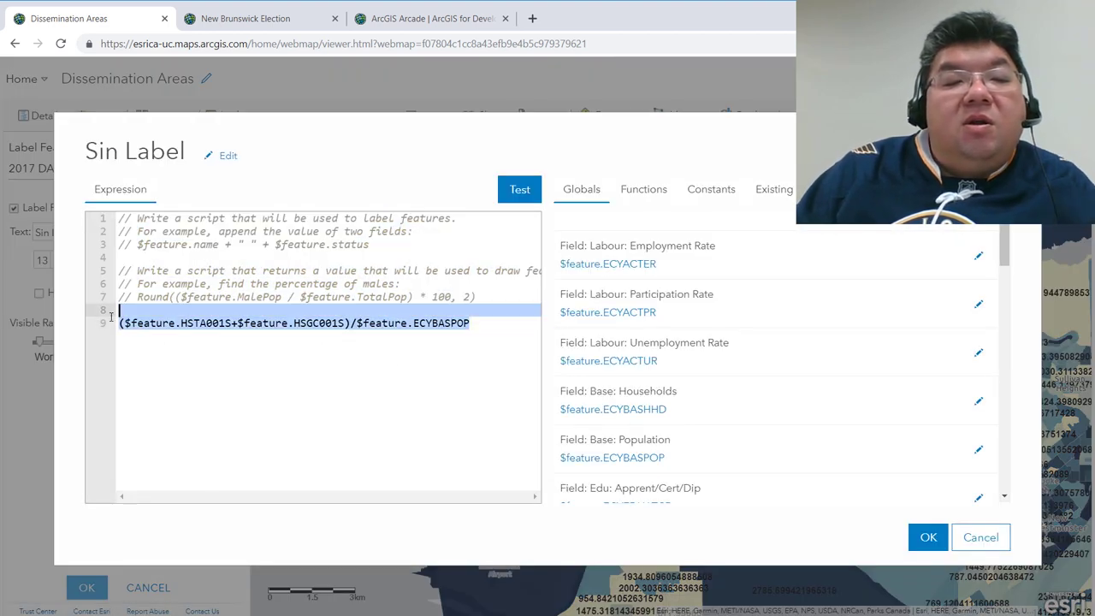
pyautogui.hotkey('ctrl', 'v')
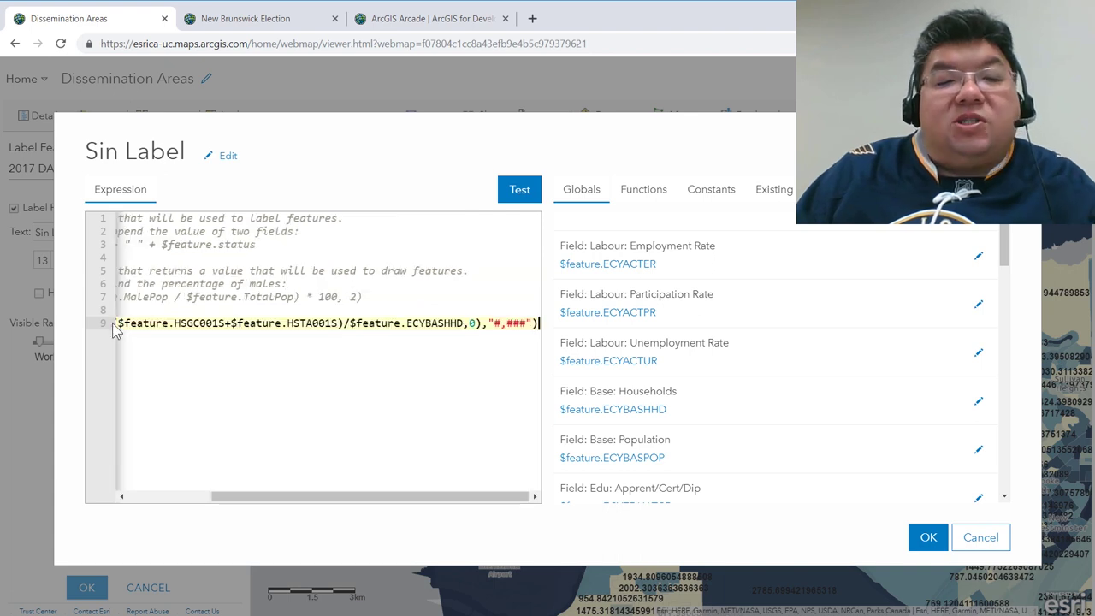
# Test and accept the edited Sin Label expression, apply the labels to the layer, and inspect them on the map.
pyautogui.click(520, 192)
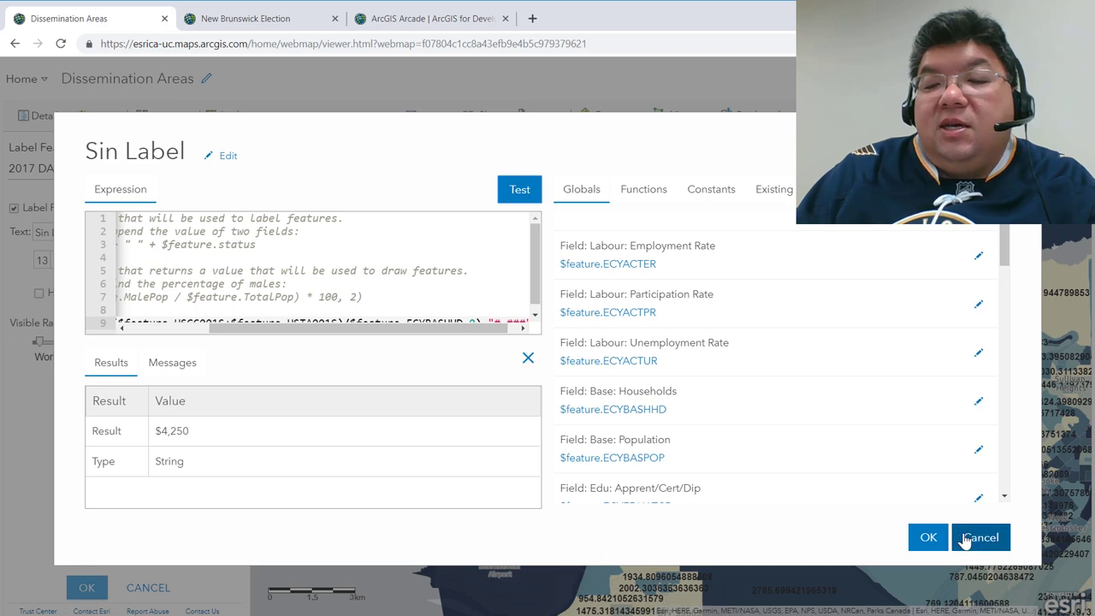
pyautogui.click(927, 536)
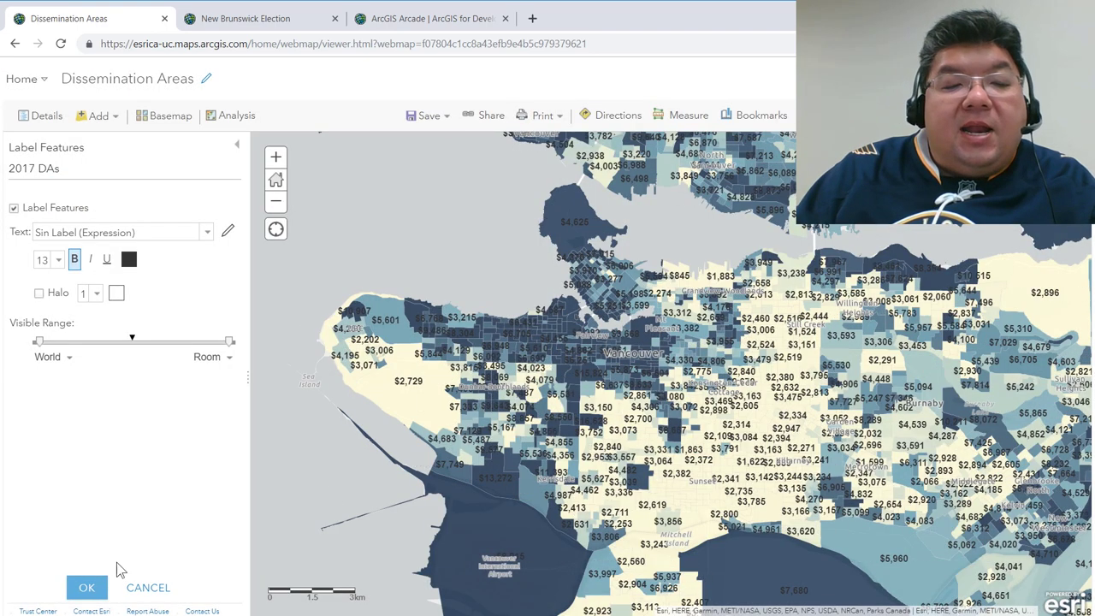
pyautogui.click(92, 590)
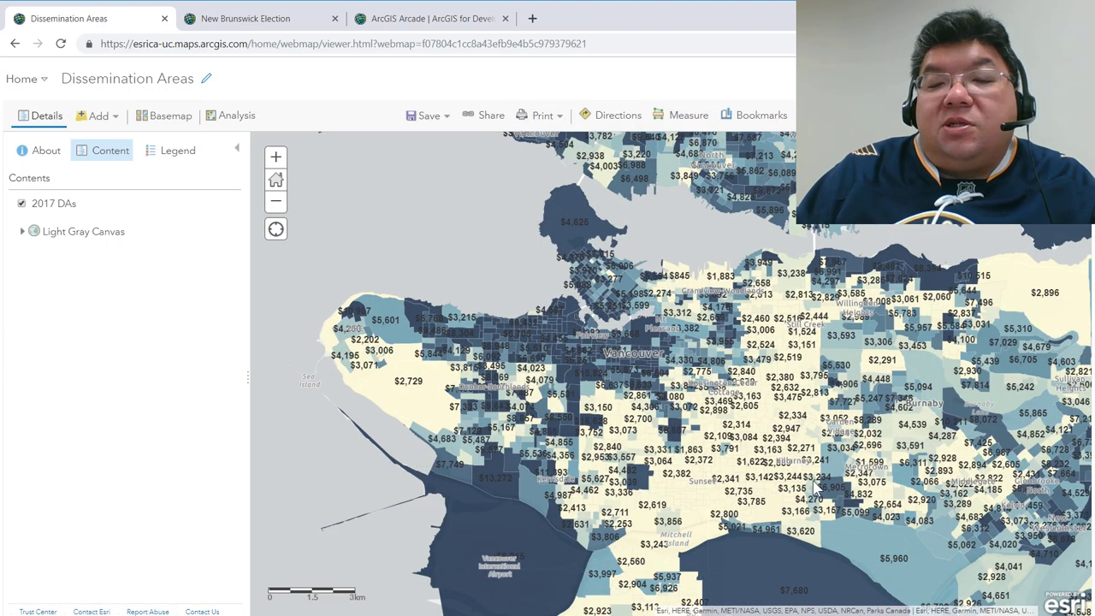
pyautogui.scroll(1, 817, 488)
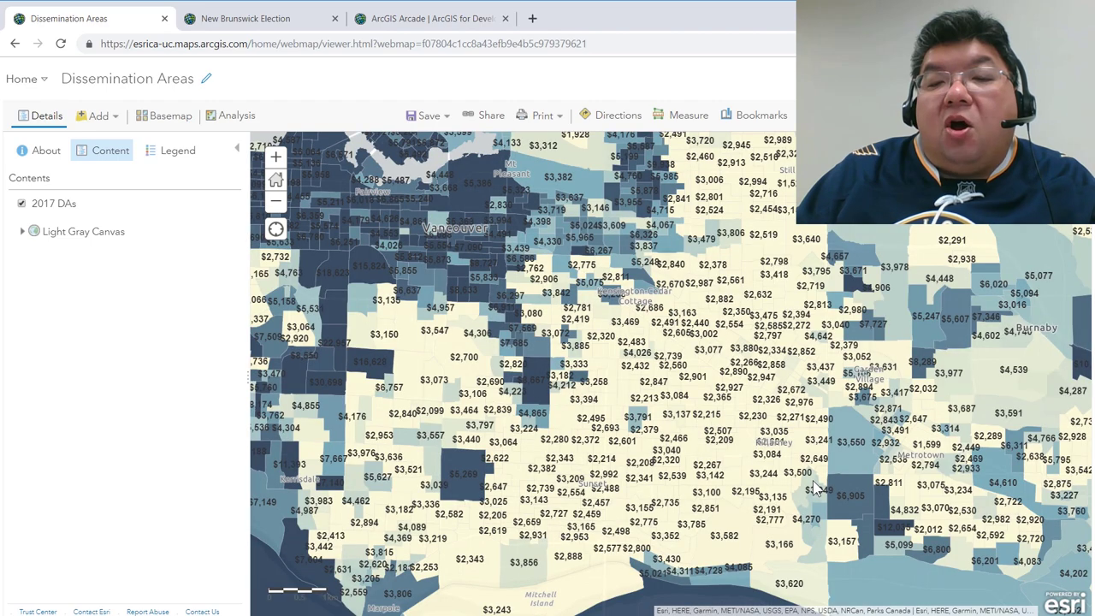
pyautogui.scroll(1, 817, 488)
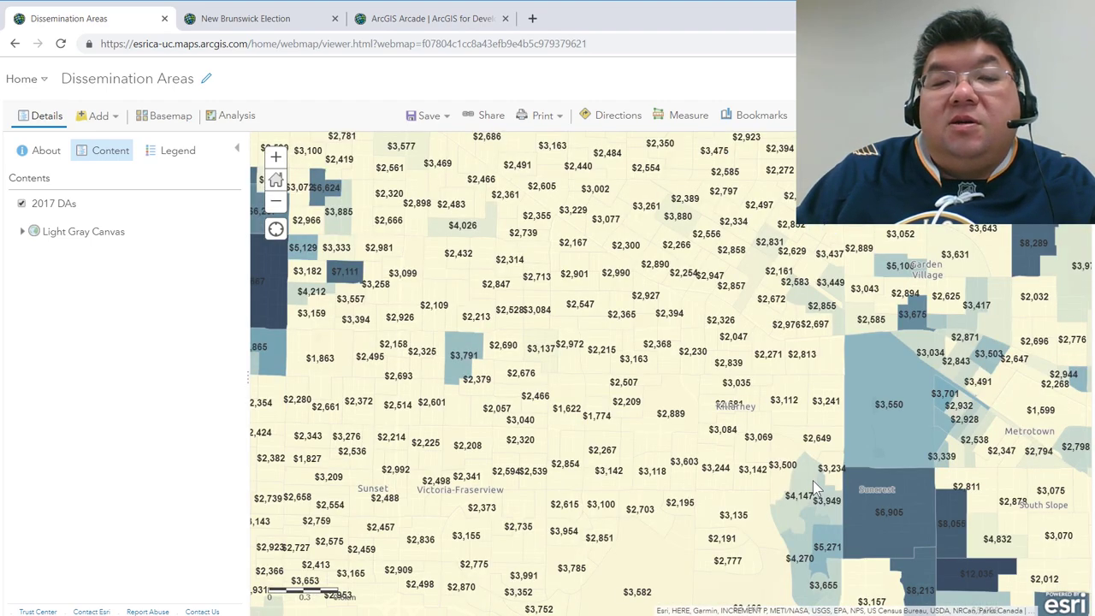
pyautogui.scroll(-3, 818, 488)
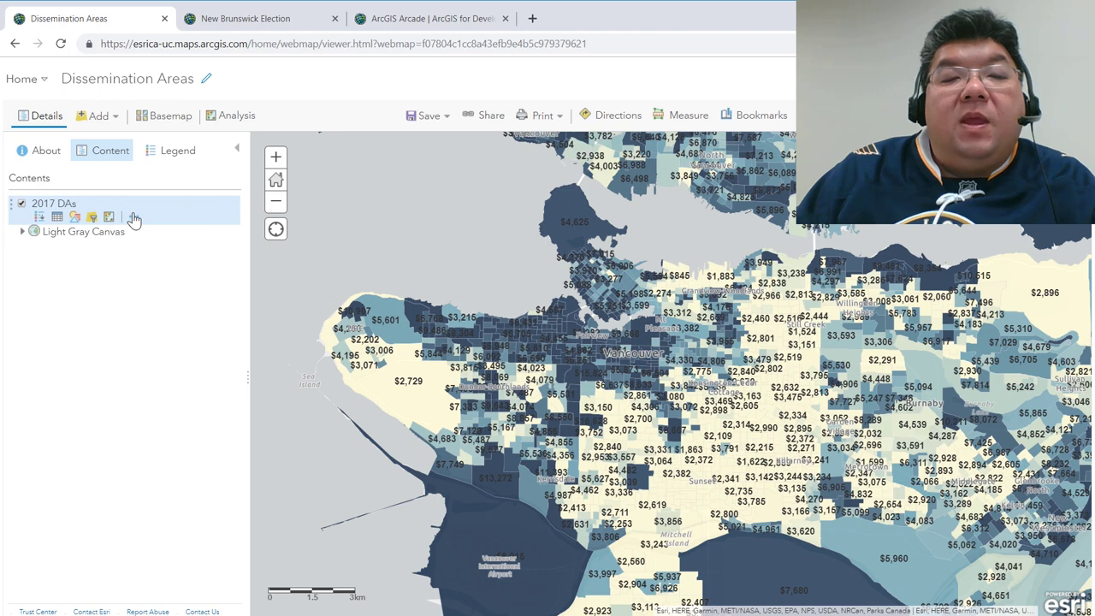
# Configure the 2017 DAs layer's pop-up with a new attribute expression and name it "Sin Spending Per Person".
pyautogui.click(133, 218)
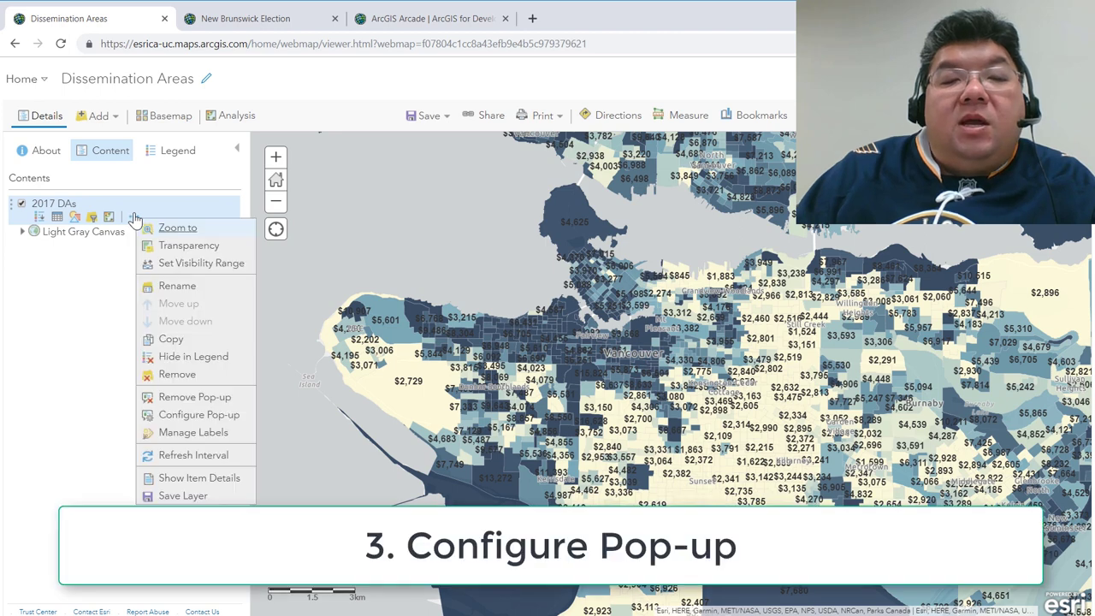
pyautogui.click(229, 415)
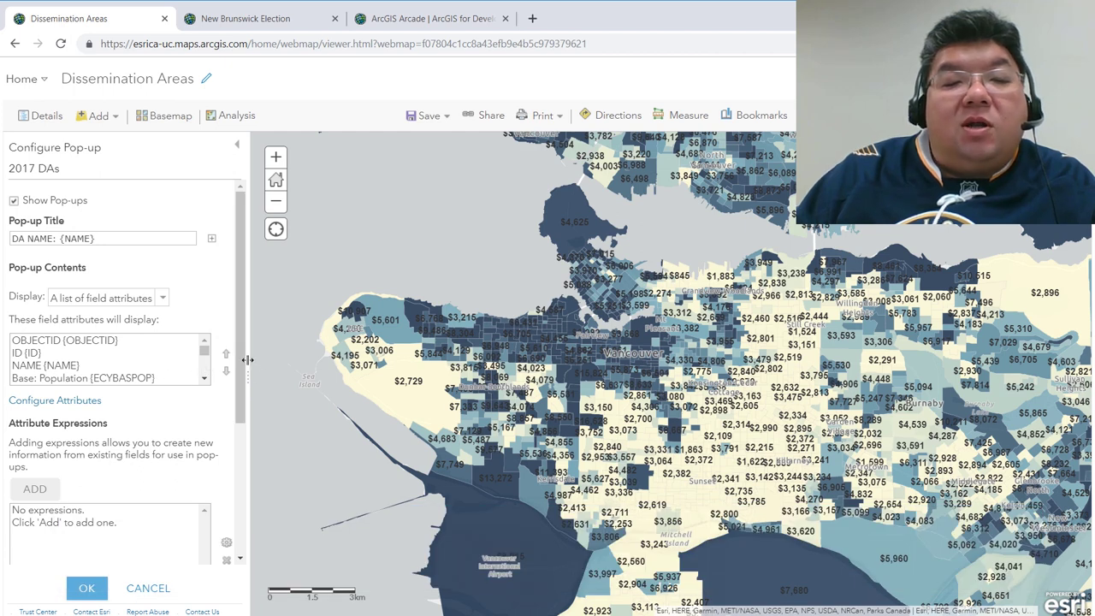
pyautogui.moveTo(246, 367); pyautogui.dragTo(257, 445)
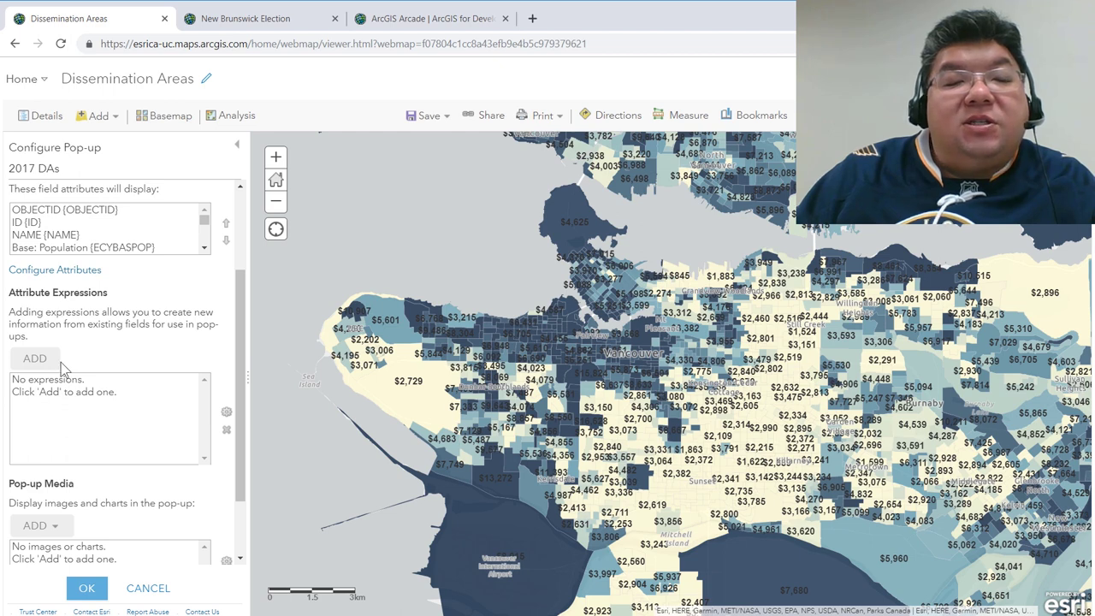
pyautogui.click(34, 358)
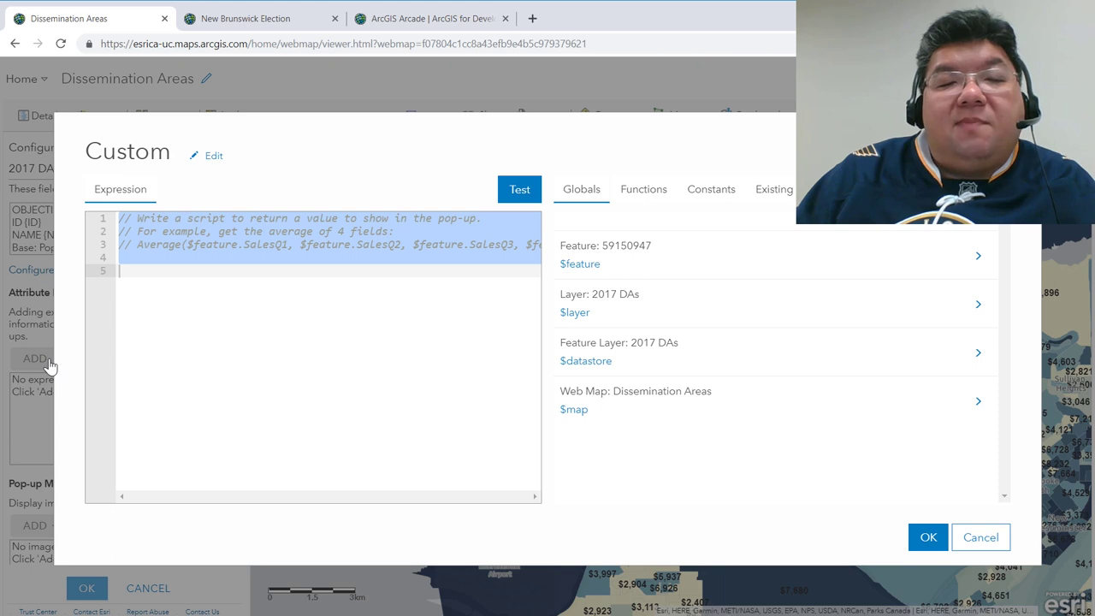
pyautogui.click(199, 155)
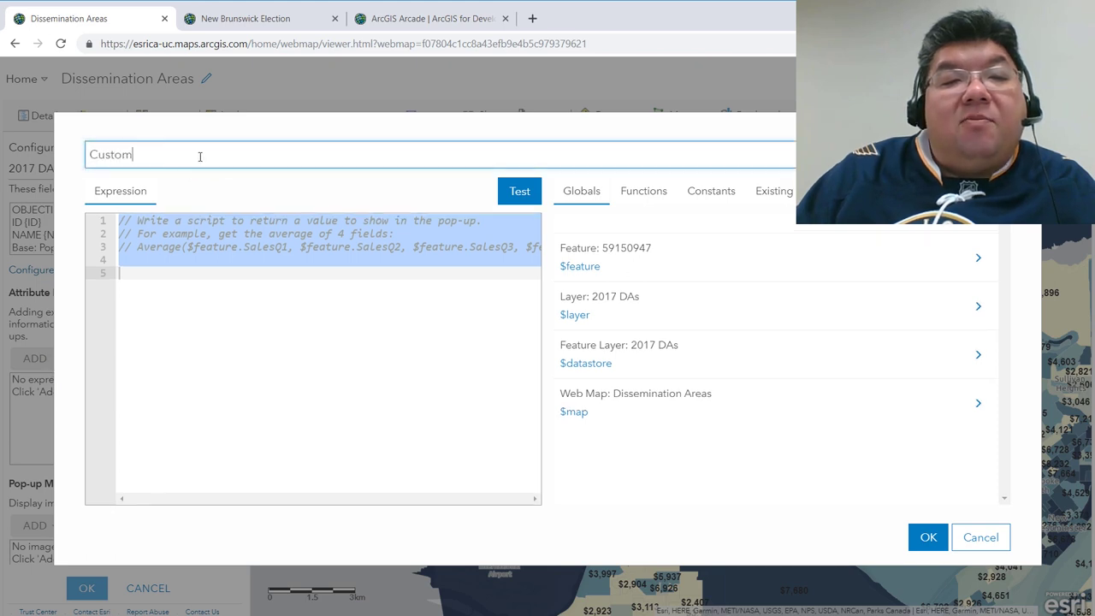
pyautogui.moveTo(198, 157); pyautogui.dragTo(57, 166)
pyautogui.write('Sin Spe')
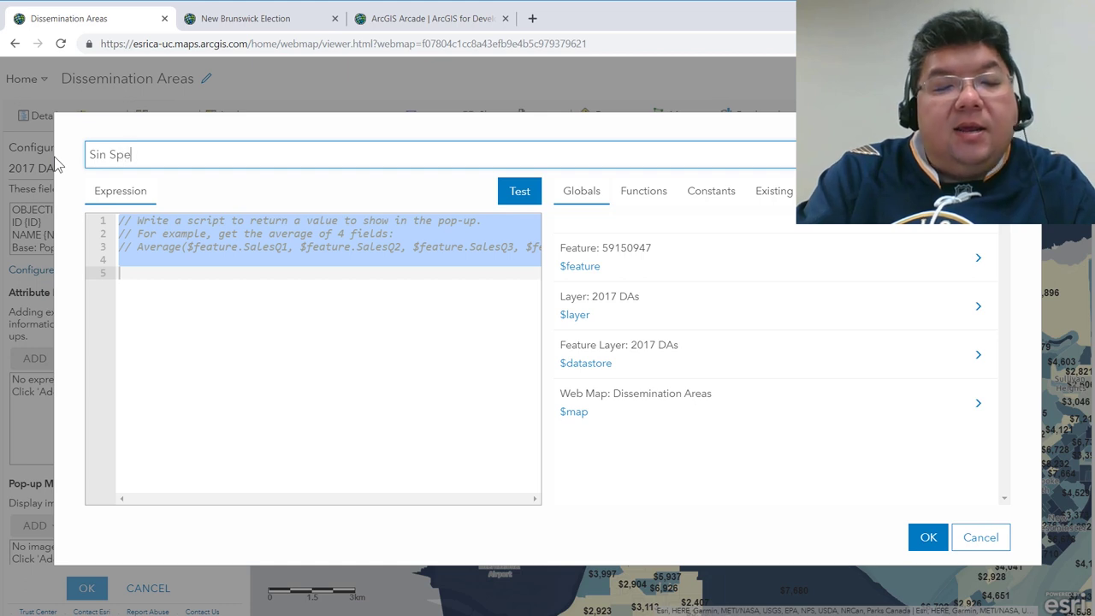
pyautogui.write('nding Per Person')
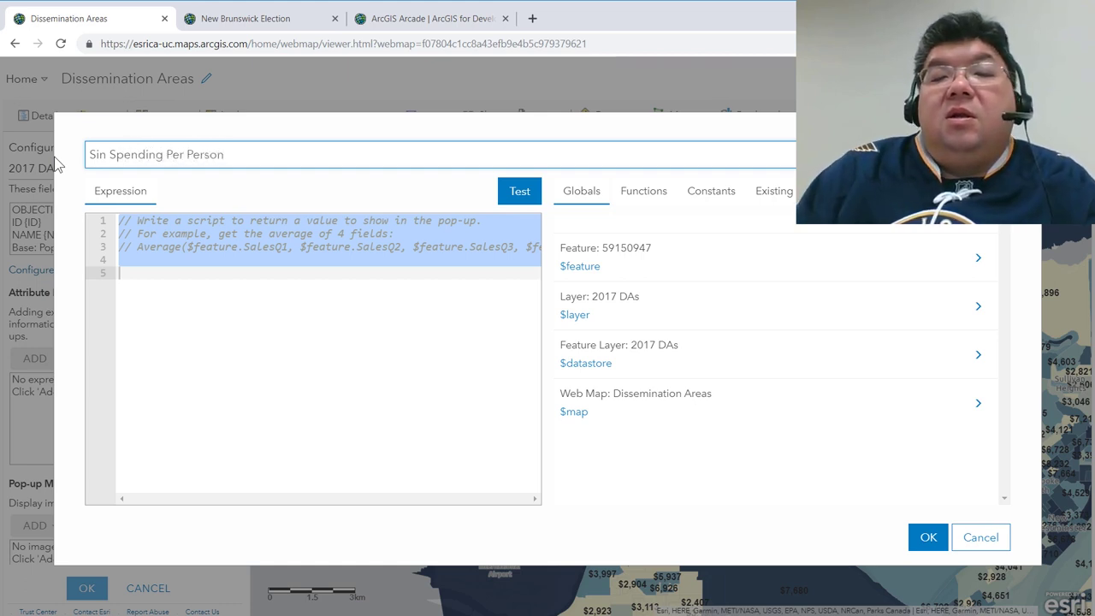
pyautogui.press('Return')
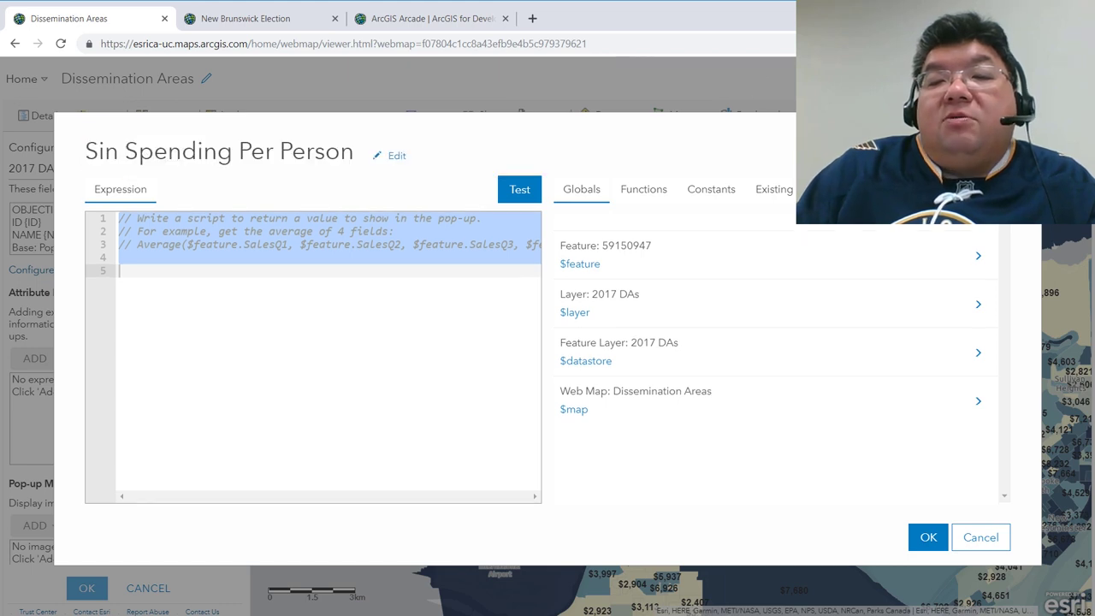
# Insert the existing Sin Label (Labels) expression into the script, test and accept it, and apply the pop-up configuration.
pyautogui.click(780, 193)
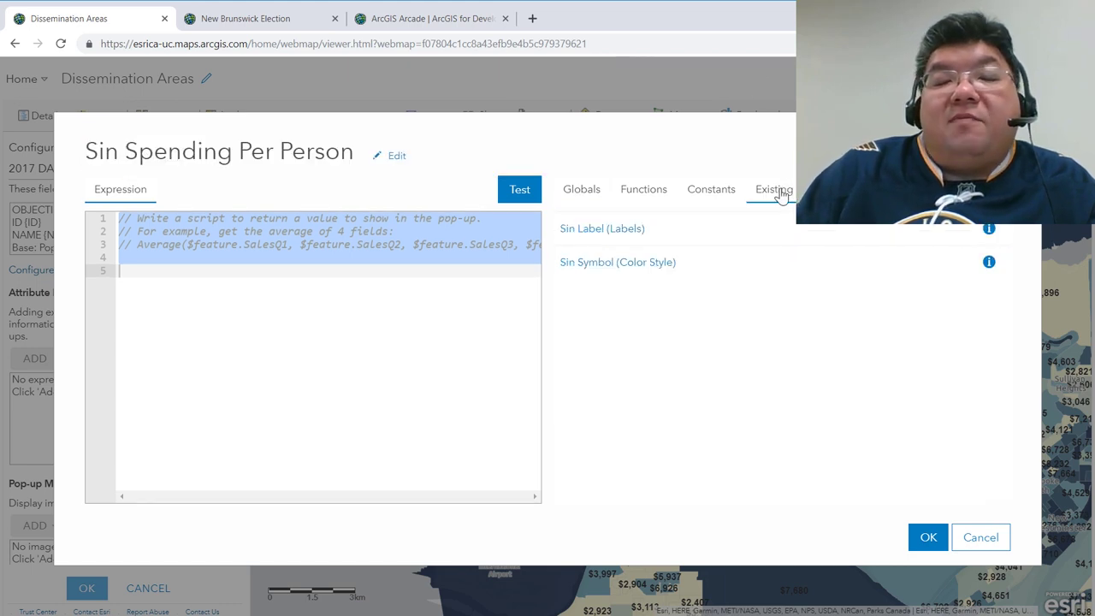
pyautogui.click(616, 231)
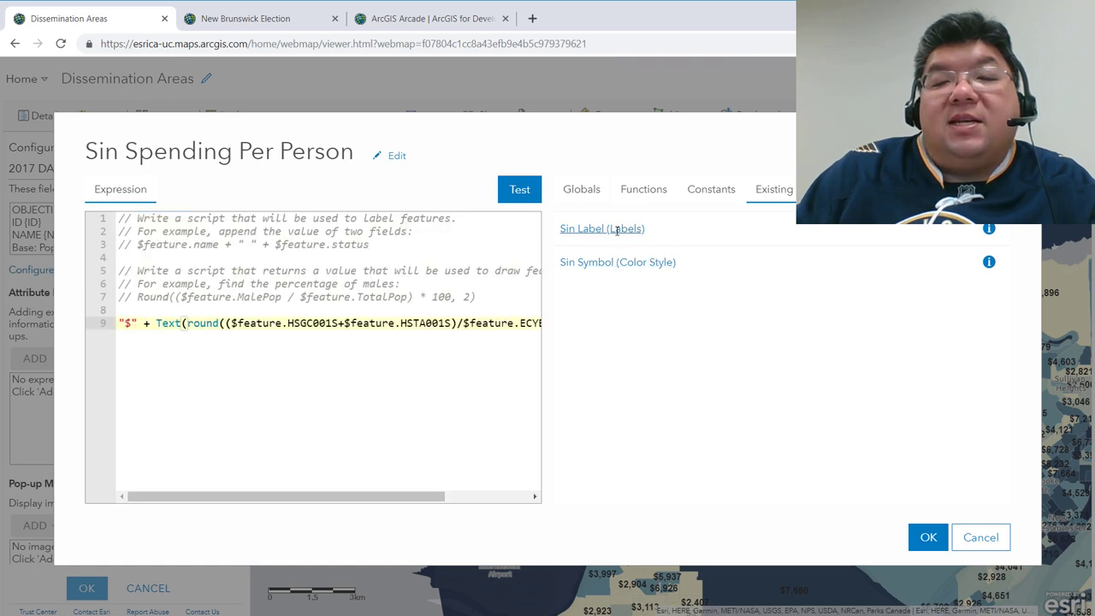
pyautogui.click(520, 190)
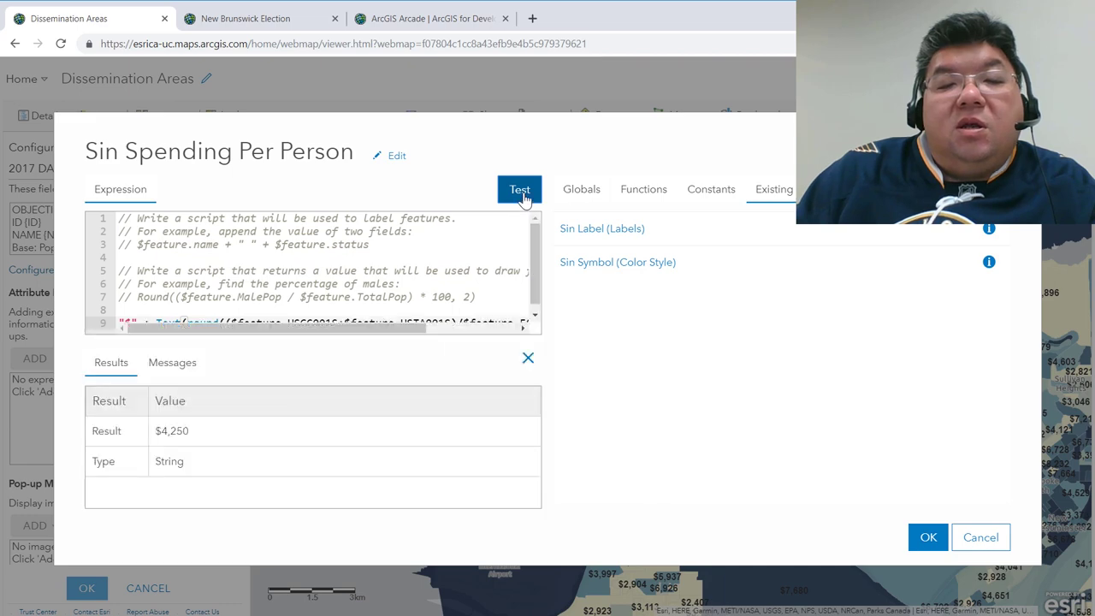
pyautogui.click(924, 537)
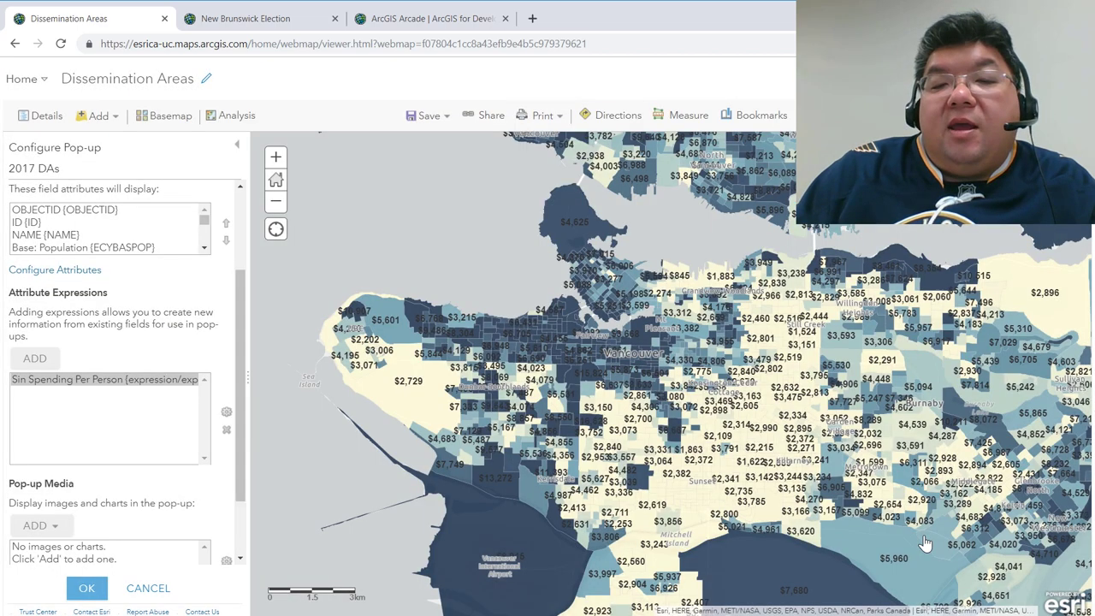
pyautogui.click(87, 588)
# Open a dissemination area's pop-up on the map, review its spending attributes near the end of the list, and close it.
pyautogui.scroll(1, 771, 444)
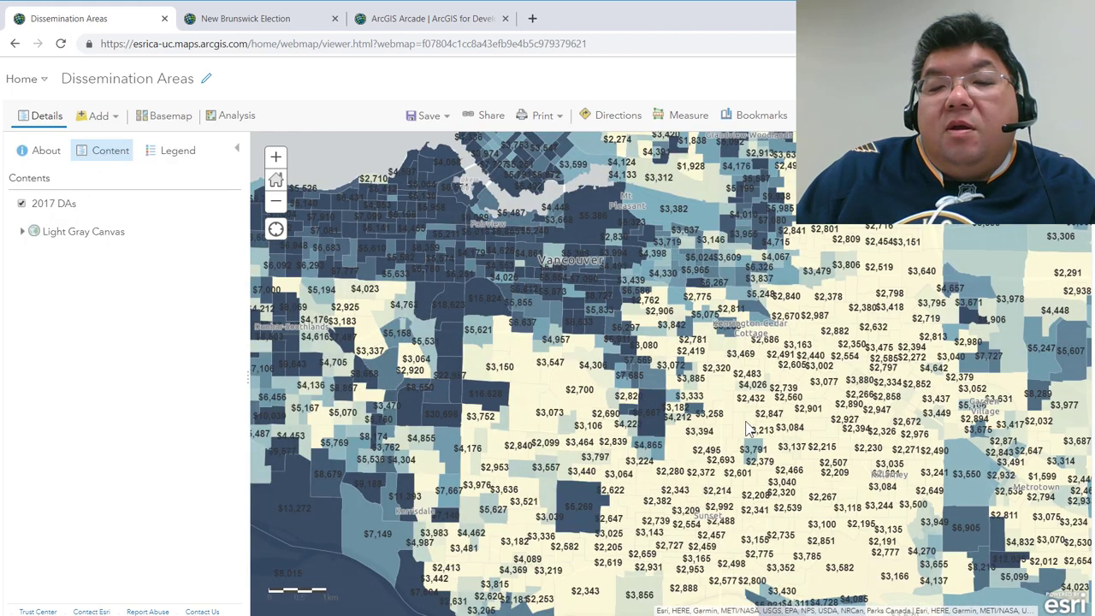
pyautogui.click(746, 424)
pyautogui.moveTo(965, 355); pyautogui.dragTo(984, 513)
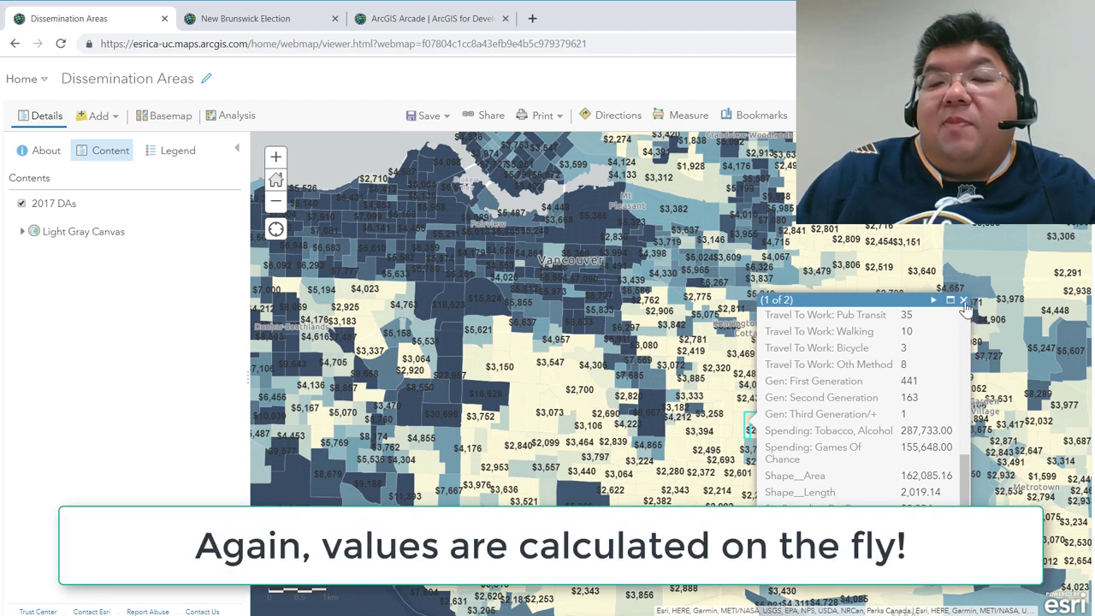
pyautogui.click(965, 303)
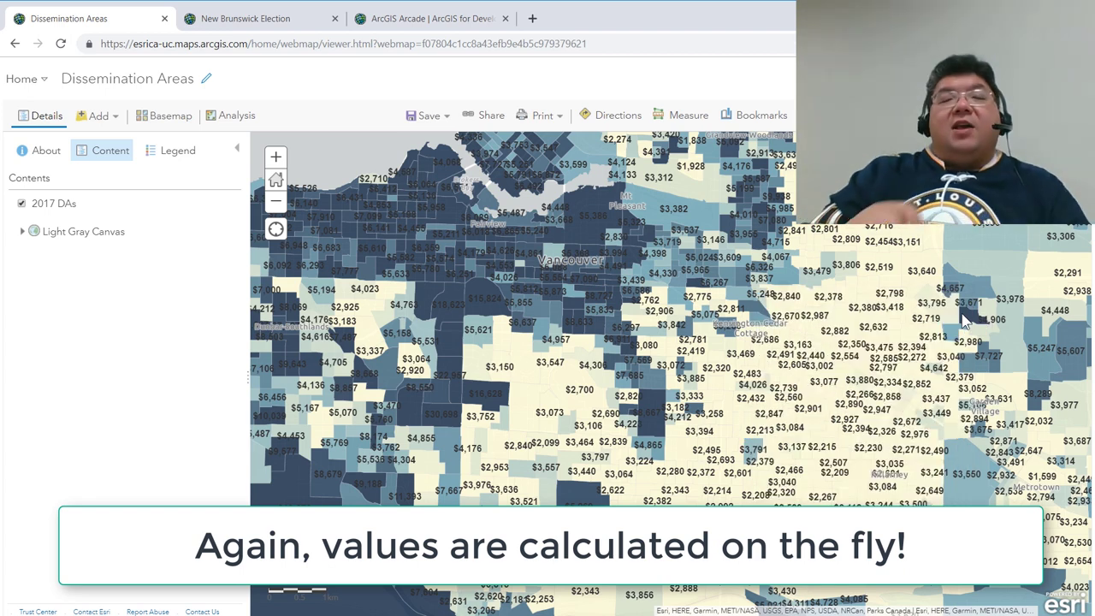
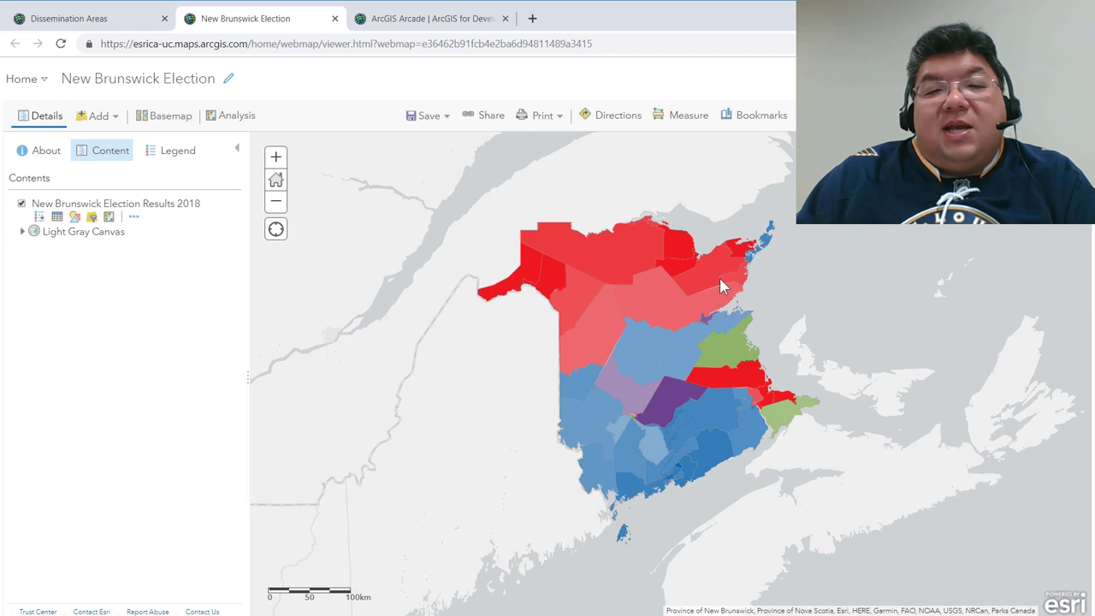
# Inspect the Miramichi Bay-Neguac riding's pop-up on the New Brunswick Election map, then close it.
pyautogui.scroll(1, 682, 333)
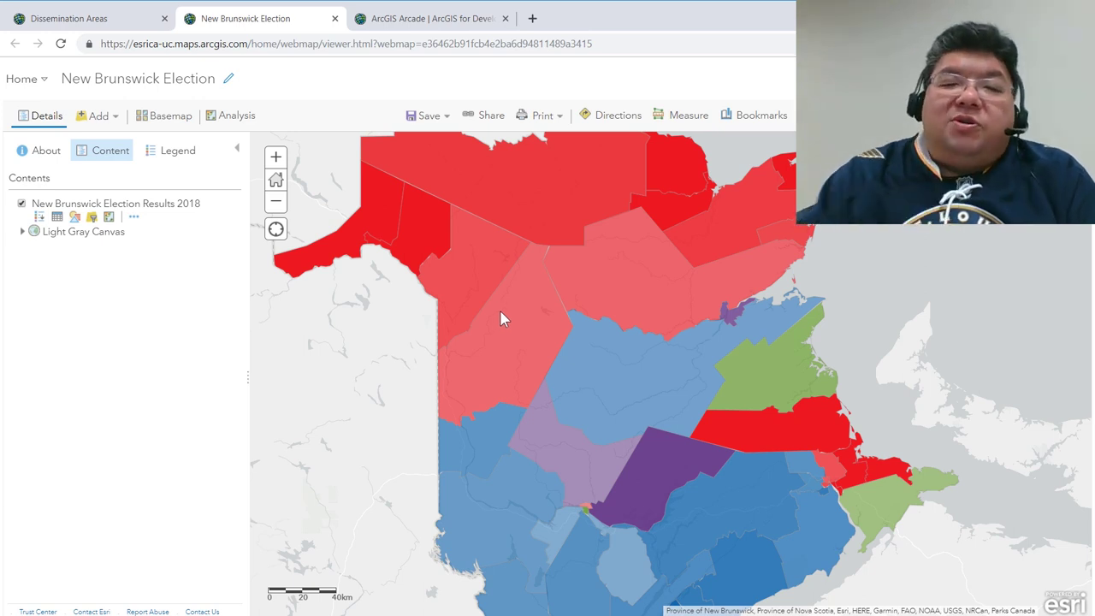
pyautogui.click(598, 262)
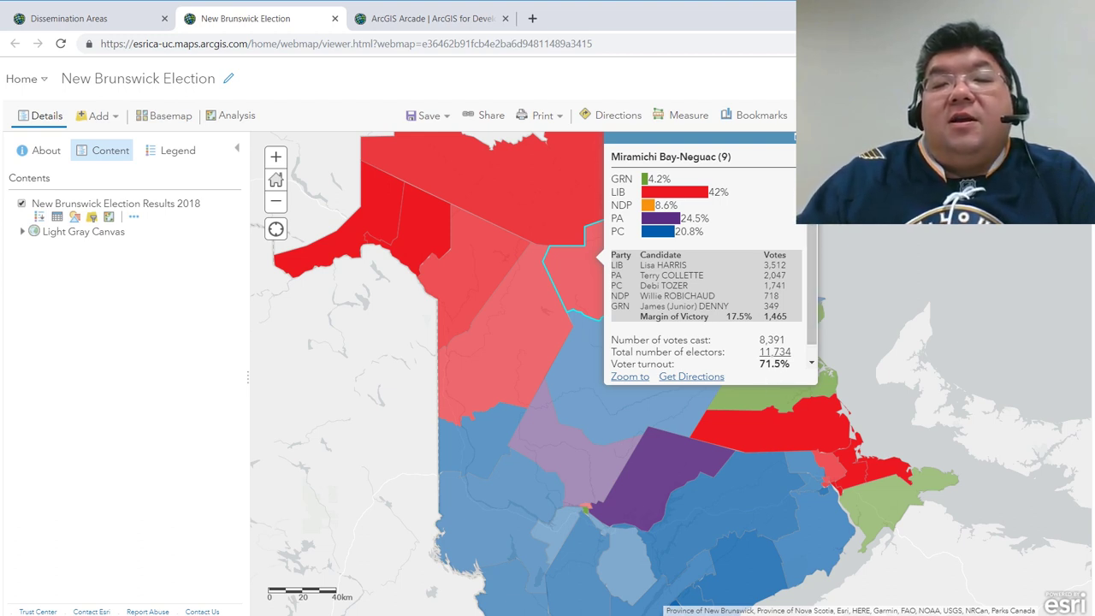
pyautogui.press('Escape')
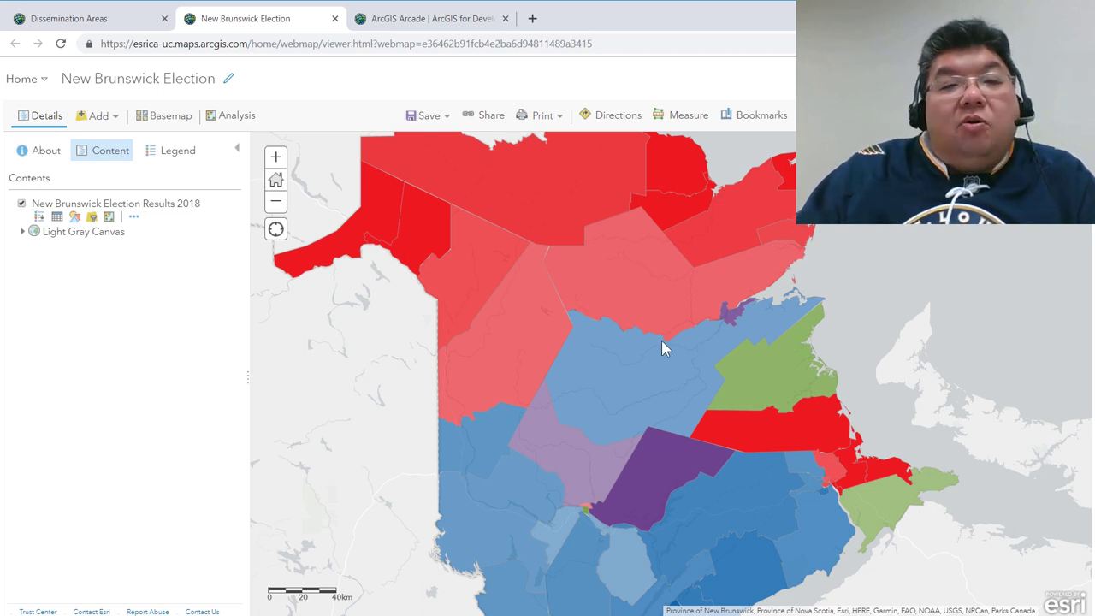
# Switch to the ArcGIS Arcade developer site and look through its home page, Function Reference, Guide and Playground.
pyautogui.click(386, 24)
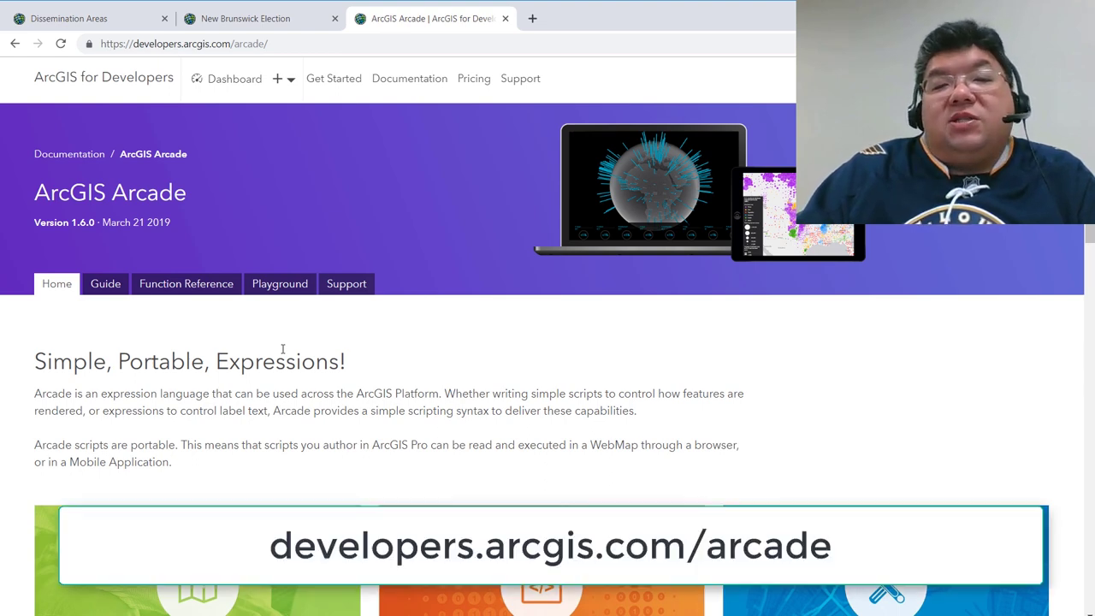
pyautogui.scroll(-1, 283, 350)
pyautogui.scroll(-1, 282, 352)
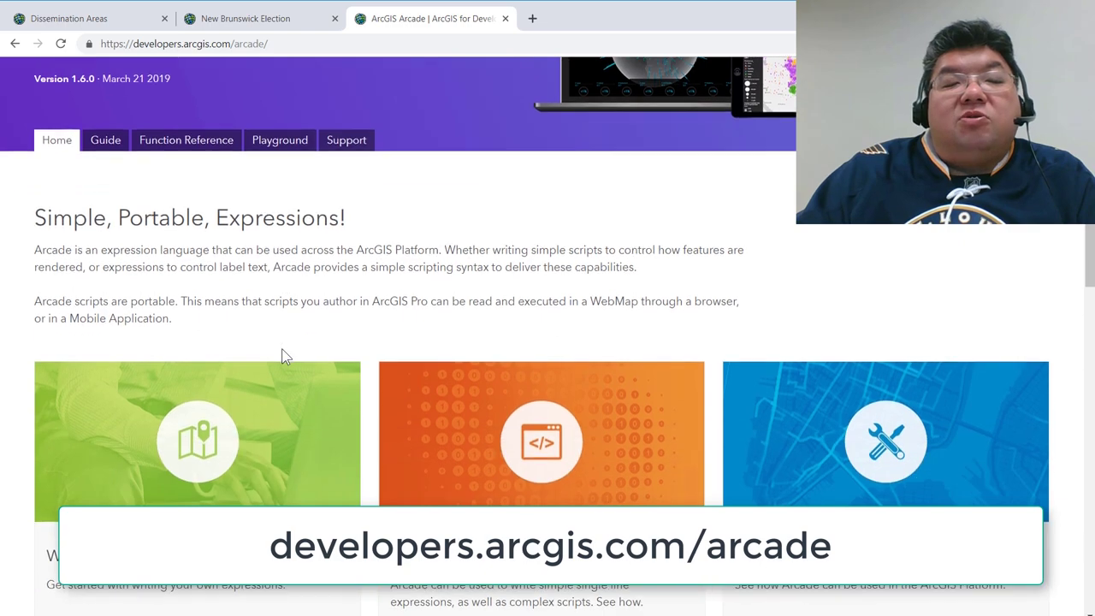
pyautogui.scroll(-2, 281, 349)
pyautogui.scroll(4, 281, 349)
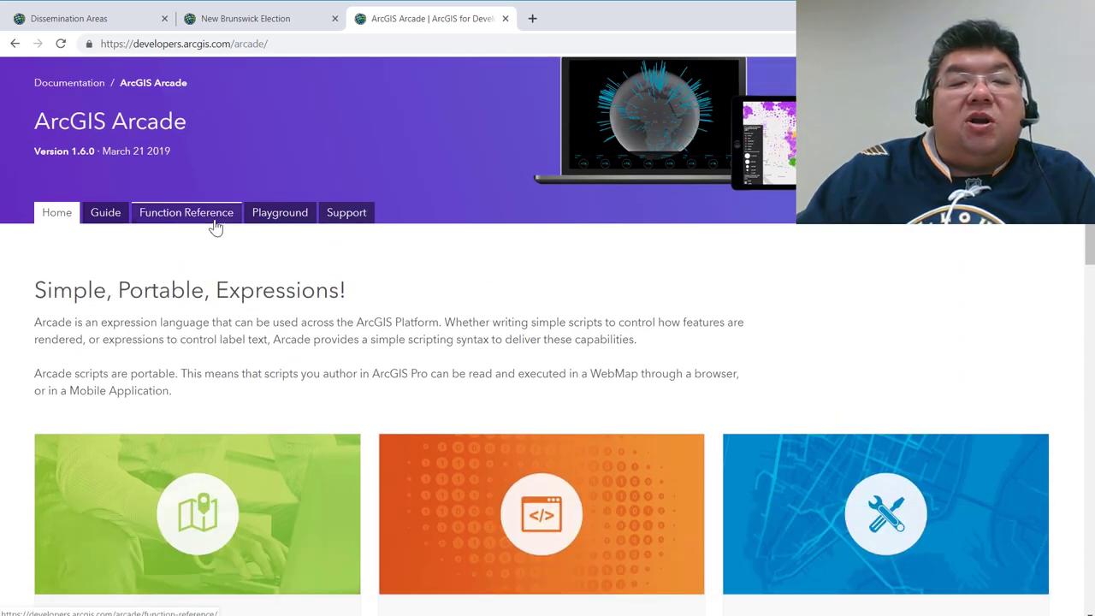
pyautogui.click(216, 226)
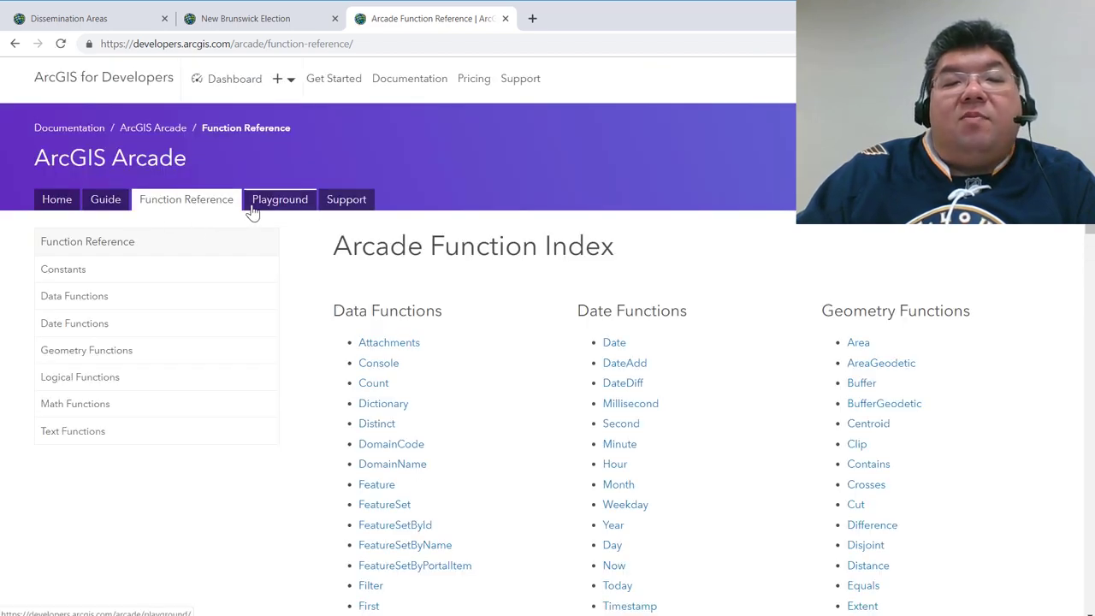
pyautogui.click(99, 203)
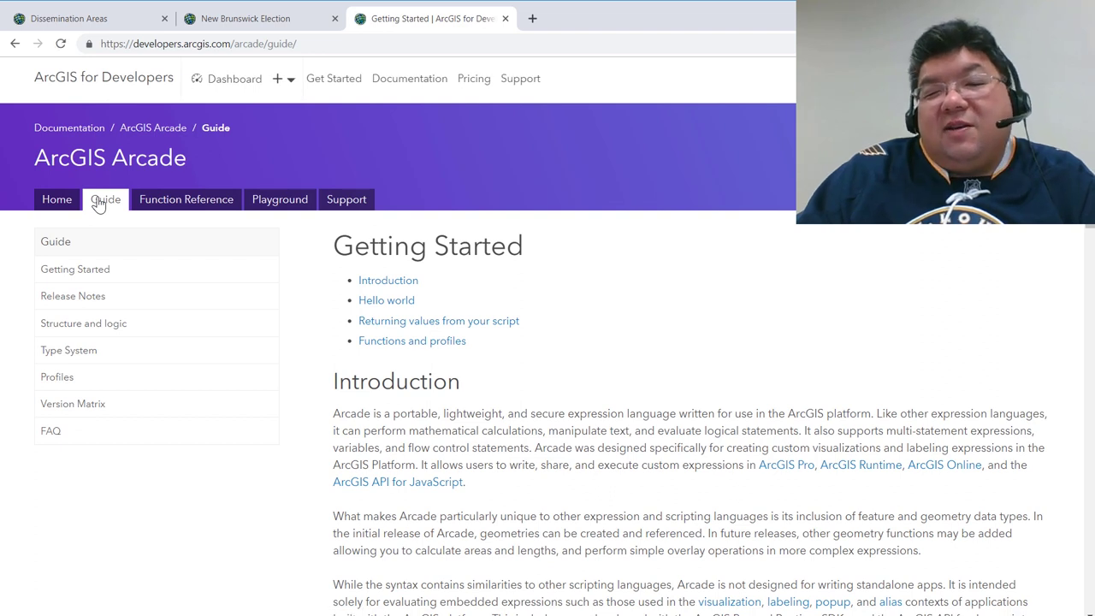
pyautogui.click(278, 205)
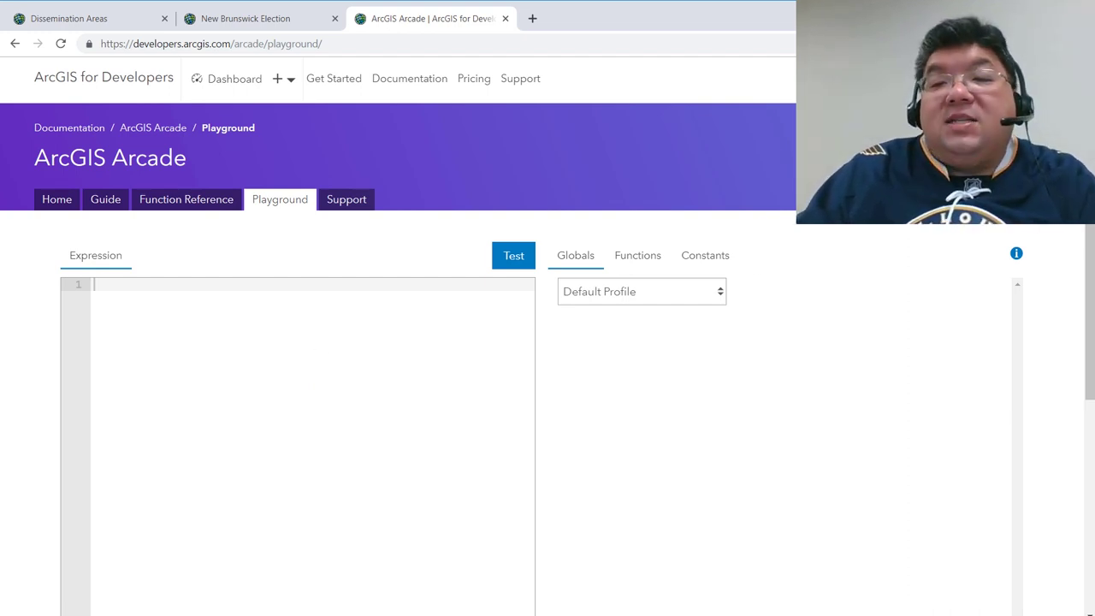
# Minimize the Notepad window, switch to ArcGIS Pro, and open the "10 Things I Like About ArcGIS Online" portal folder.
pyautogui.hotkey('alt', 'Tab')
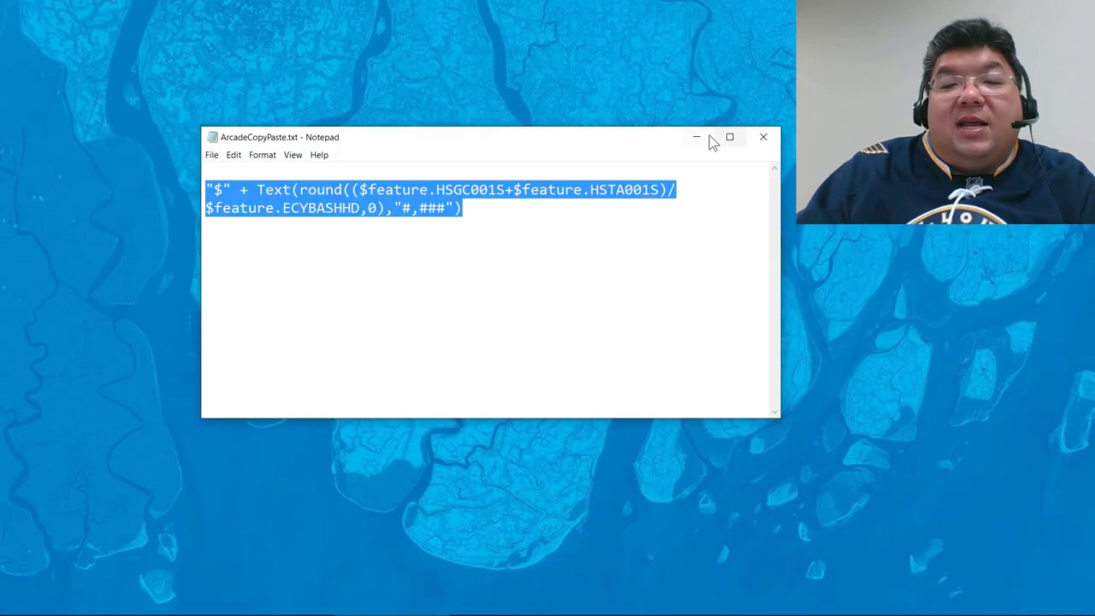
pyautogui.click(696, 138)
pyautogui.click(296, 605)
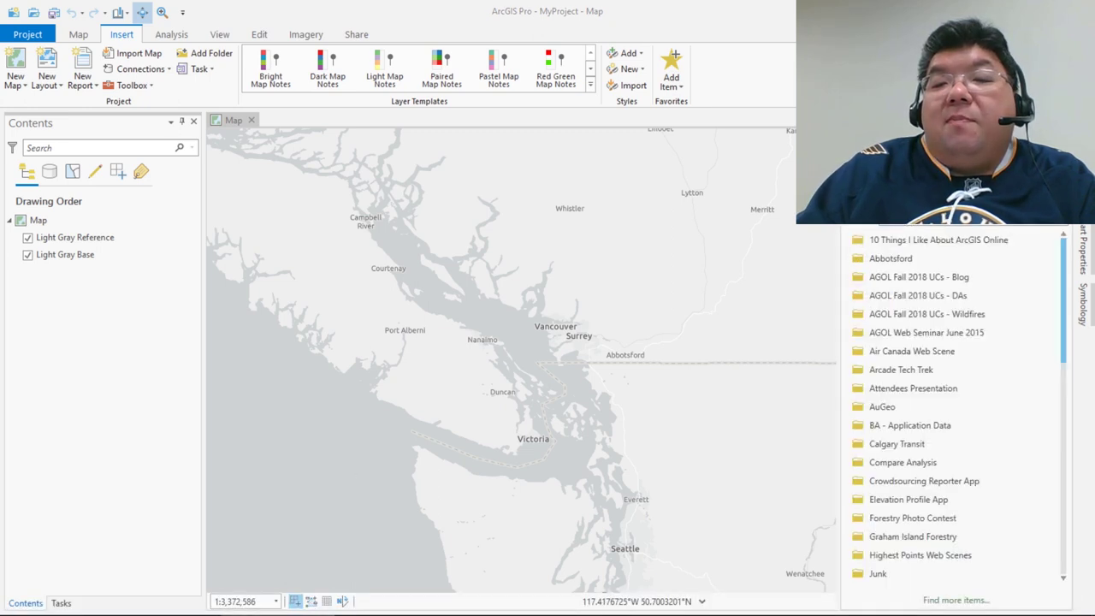
pyautogui.click(921, 247)
pyautogui.doubleClick(919, 244)
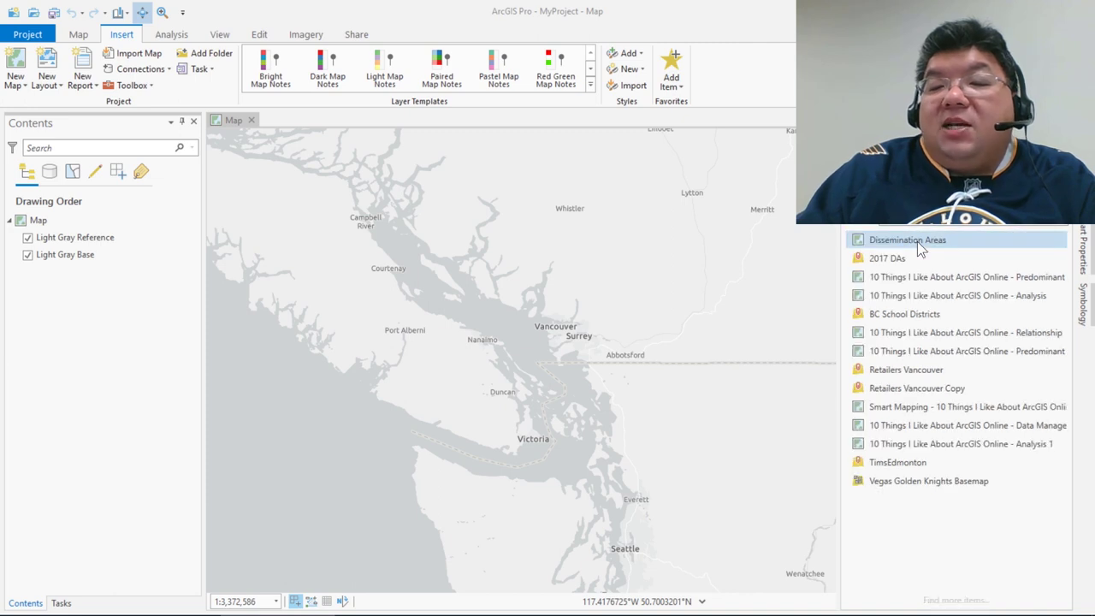
# Add the Dissemination Areas web map from the portal folder to the project and open it.
pyautogui.moveTo(927, 259)
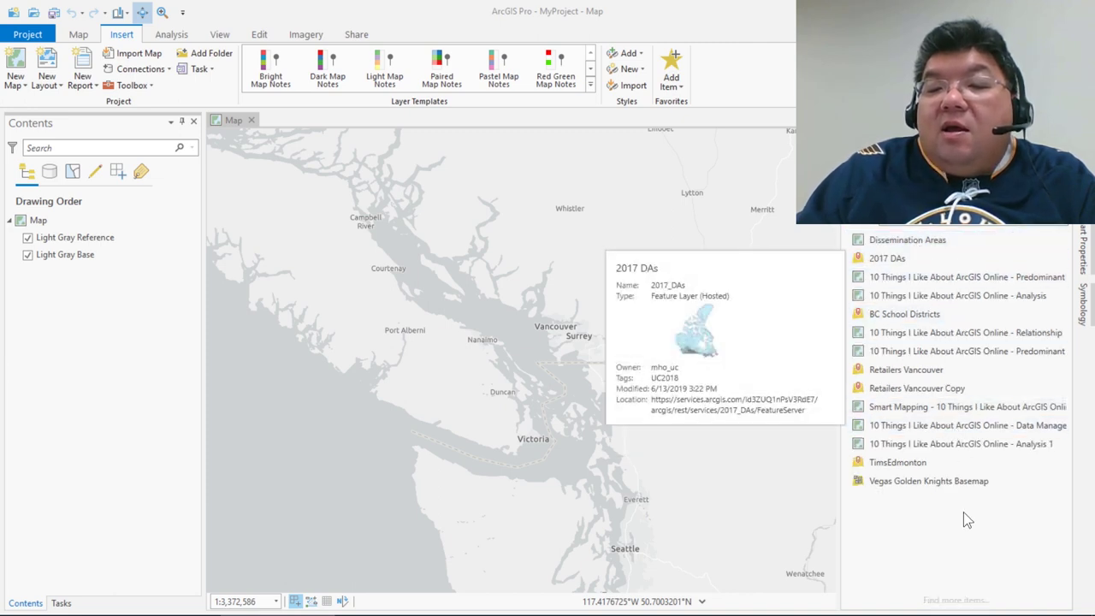
pyautogui.rightClick(947, 236)
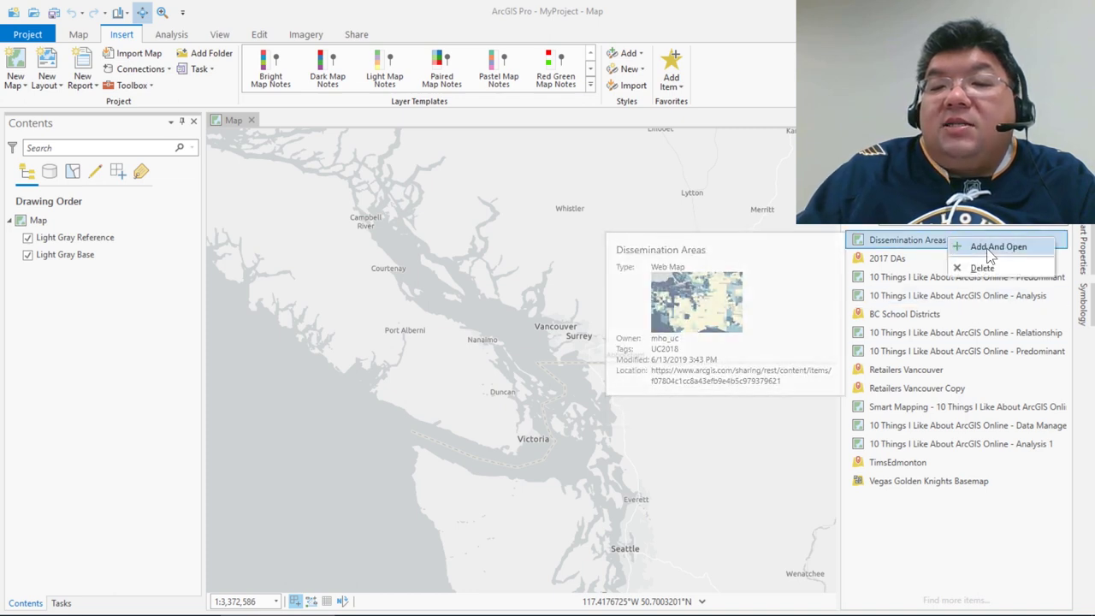
pyautogui.click(990, 247)
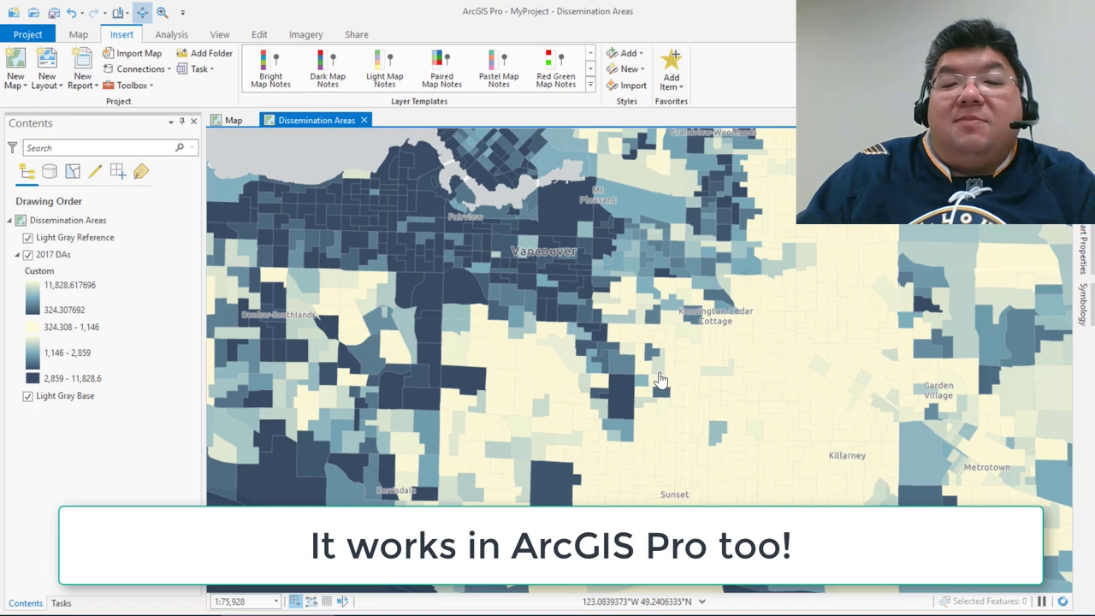
# Open a dissemination area's pop-up in the opened map, check its Sin Spending Per Person attribute, and close the pop-up.
pyautogui.click(657, 325)
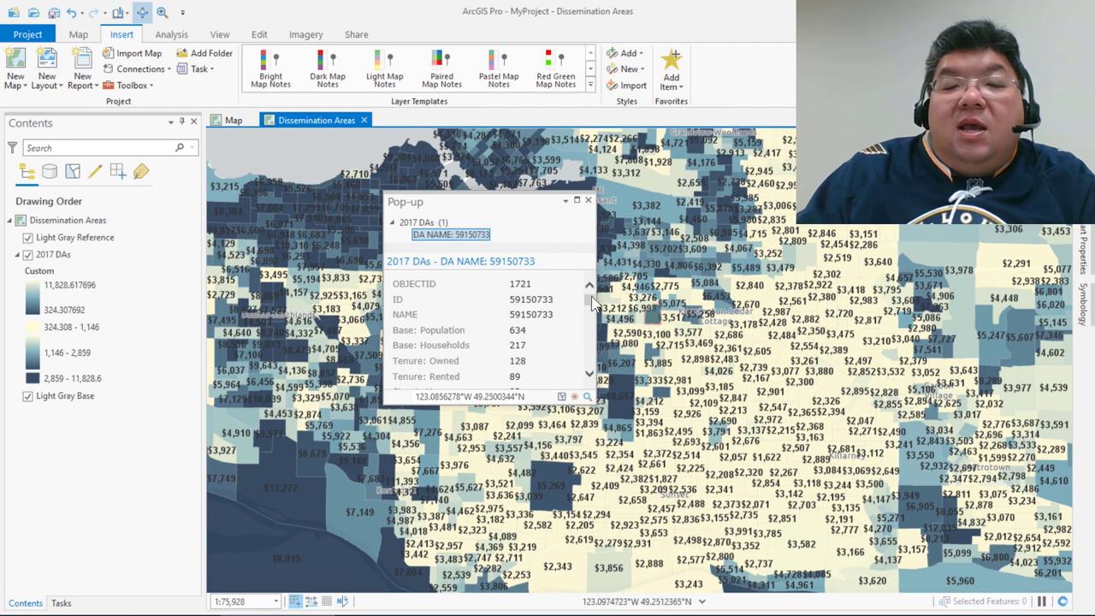
pyautogui.moveTo(592, 302); pyautogui.dragTo(590, 367)
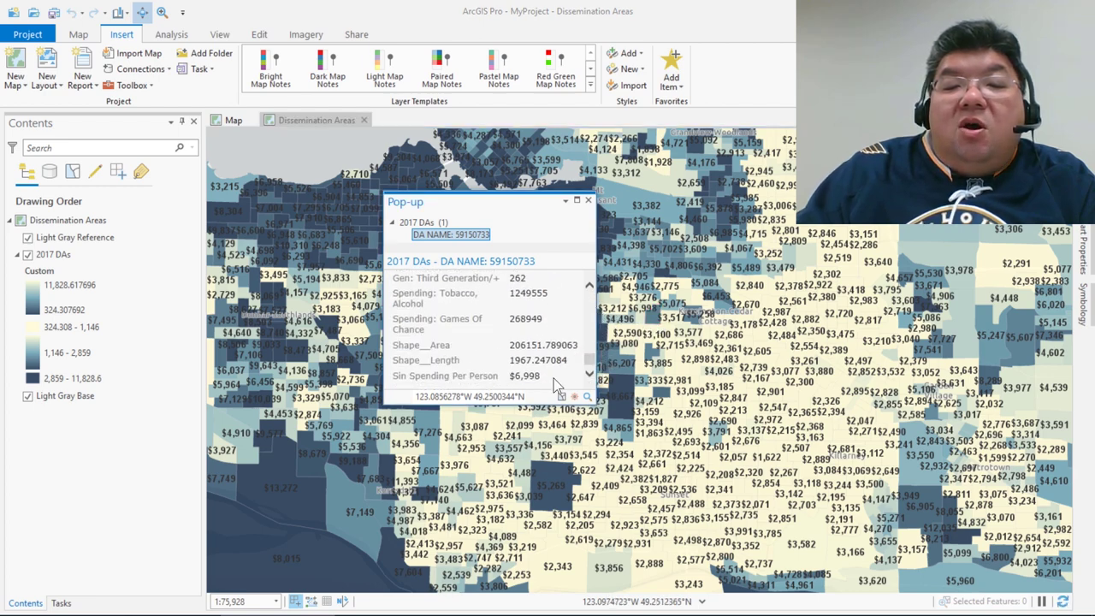
pyautogui.click(588, 202)
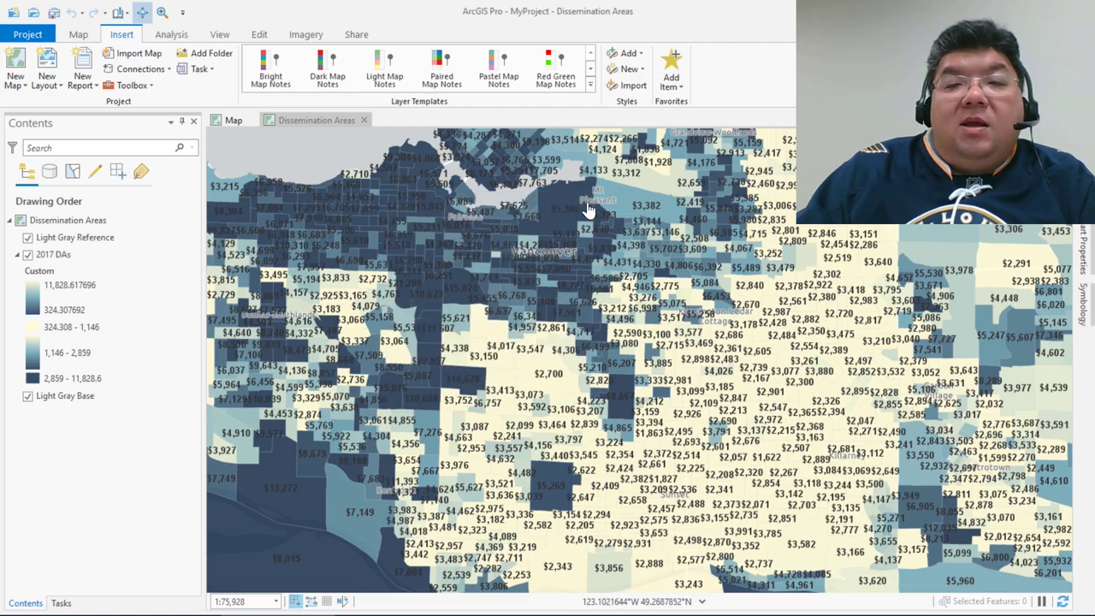